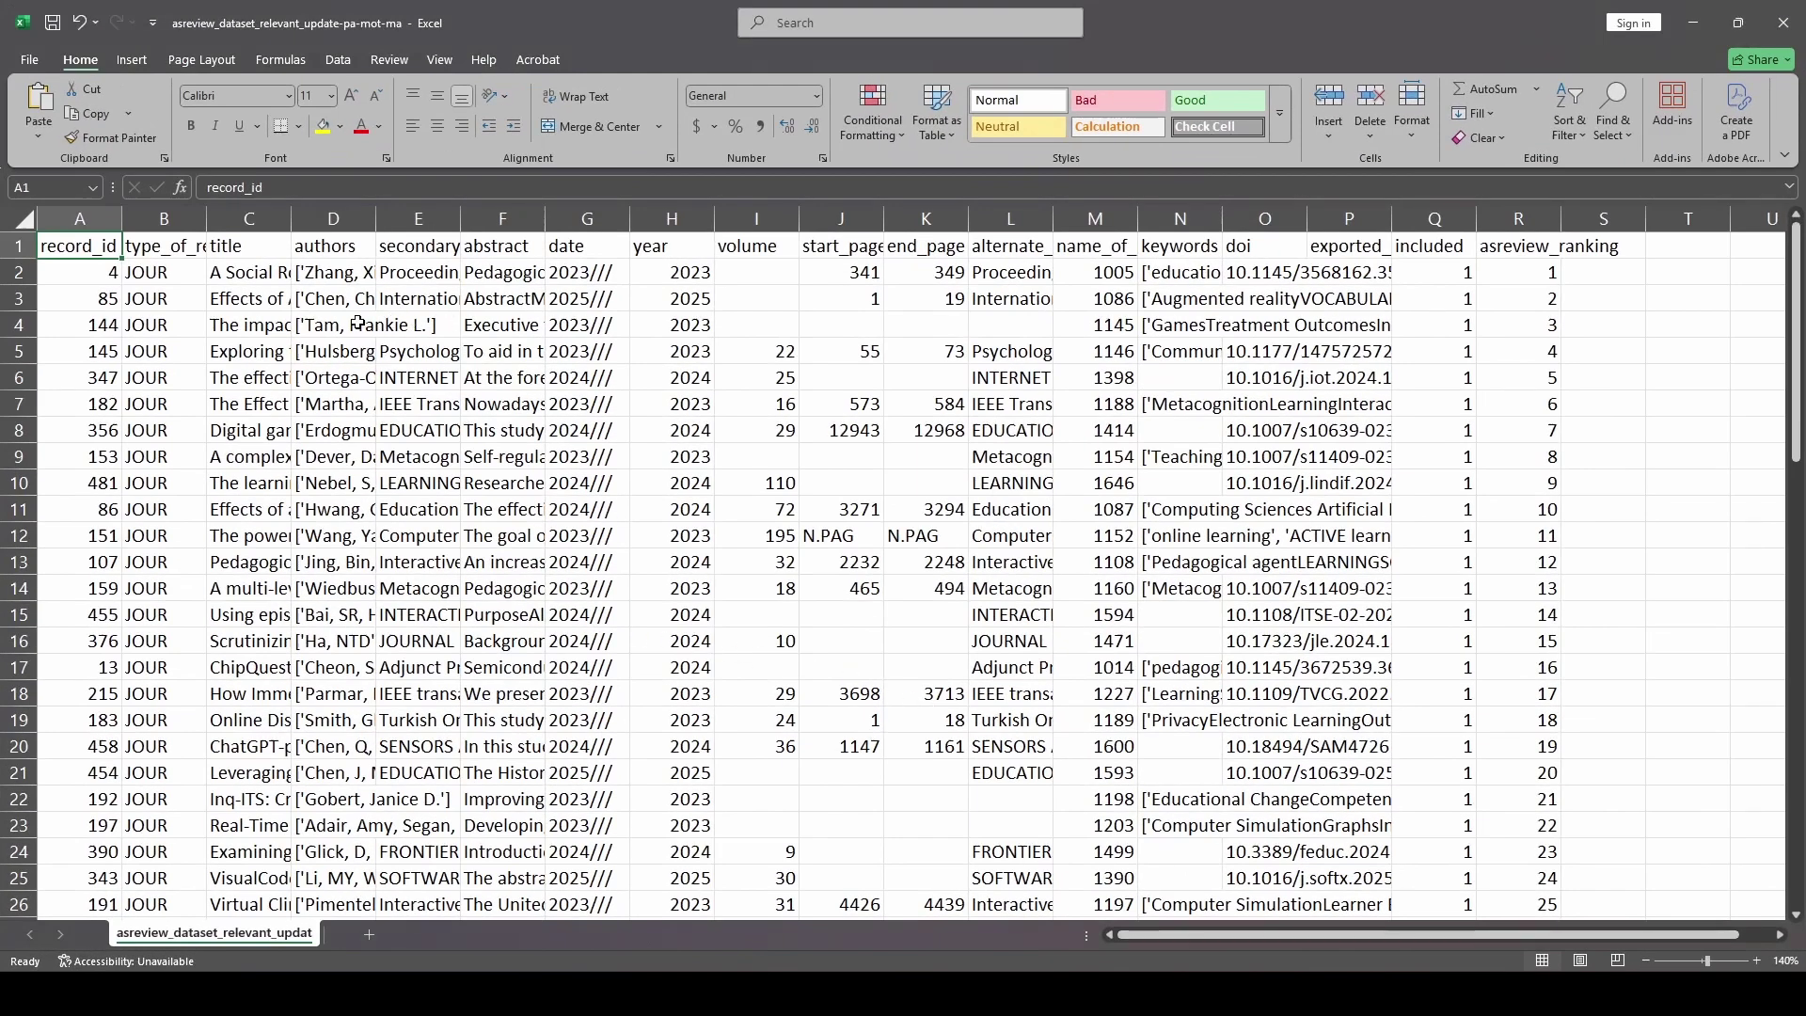
Copy the first article's DOI from cell O2, then bring up the Google Scholar page in Chrome
left_click(268, 274)
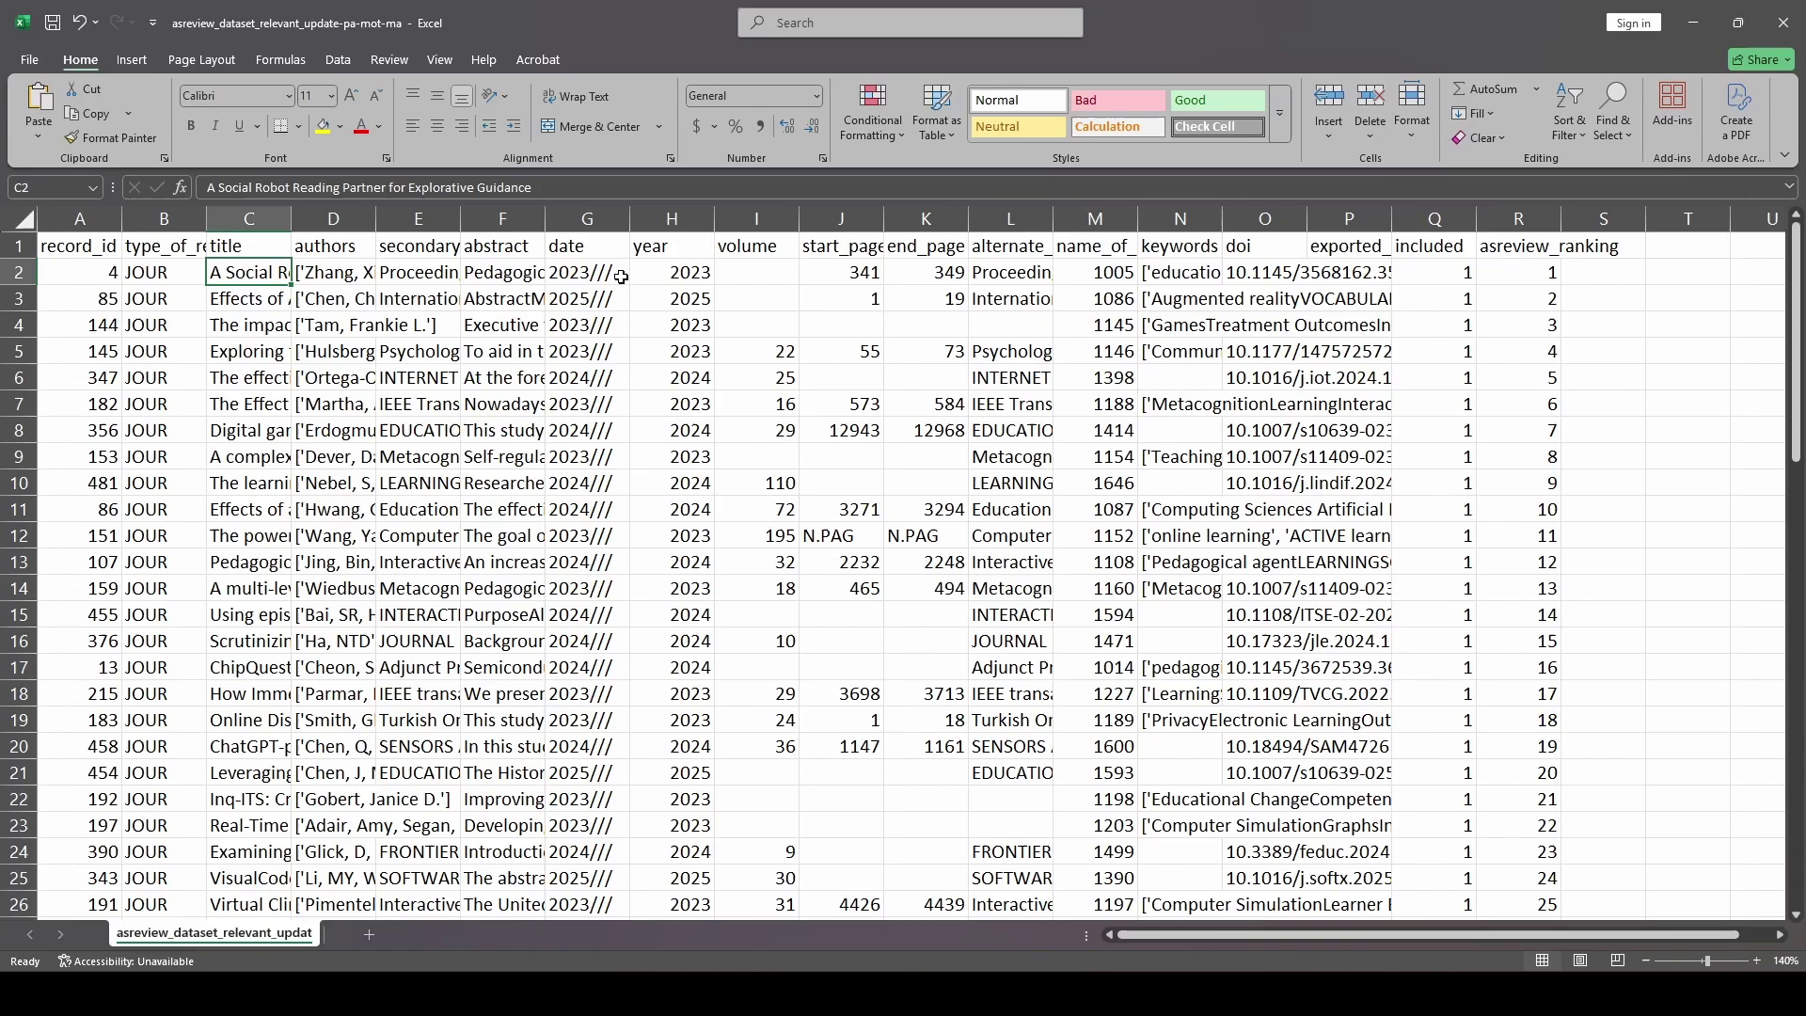
left_click(1264, 271)
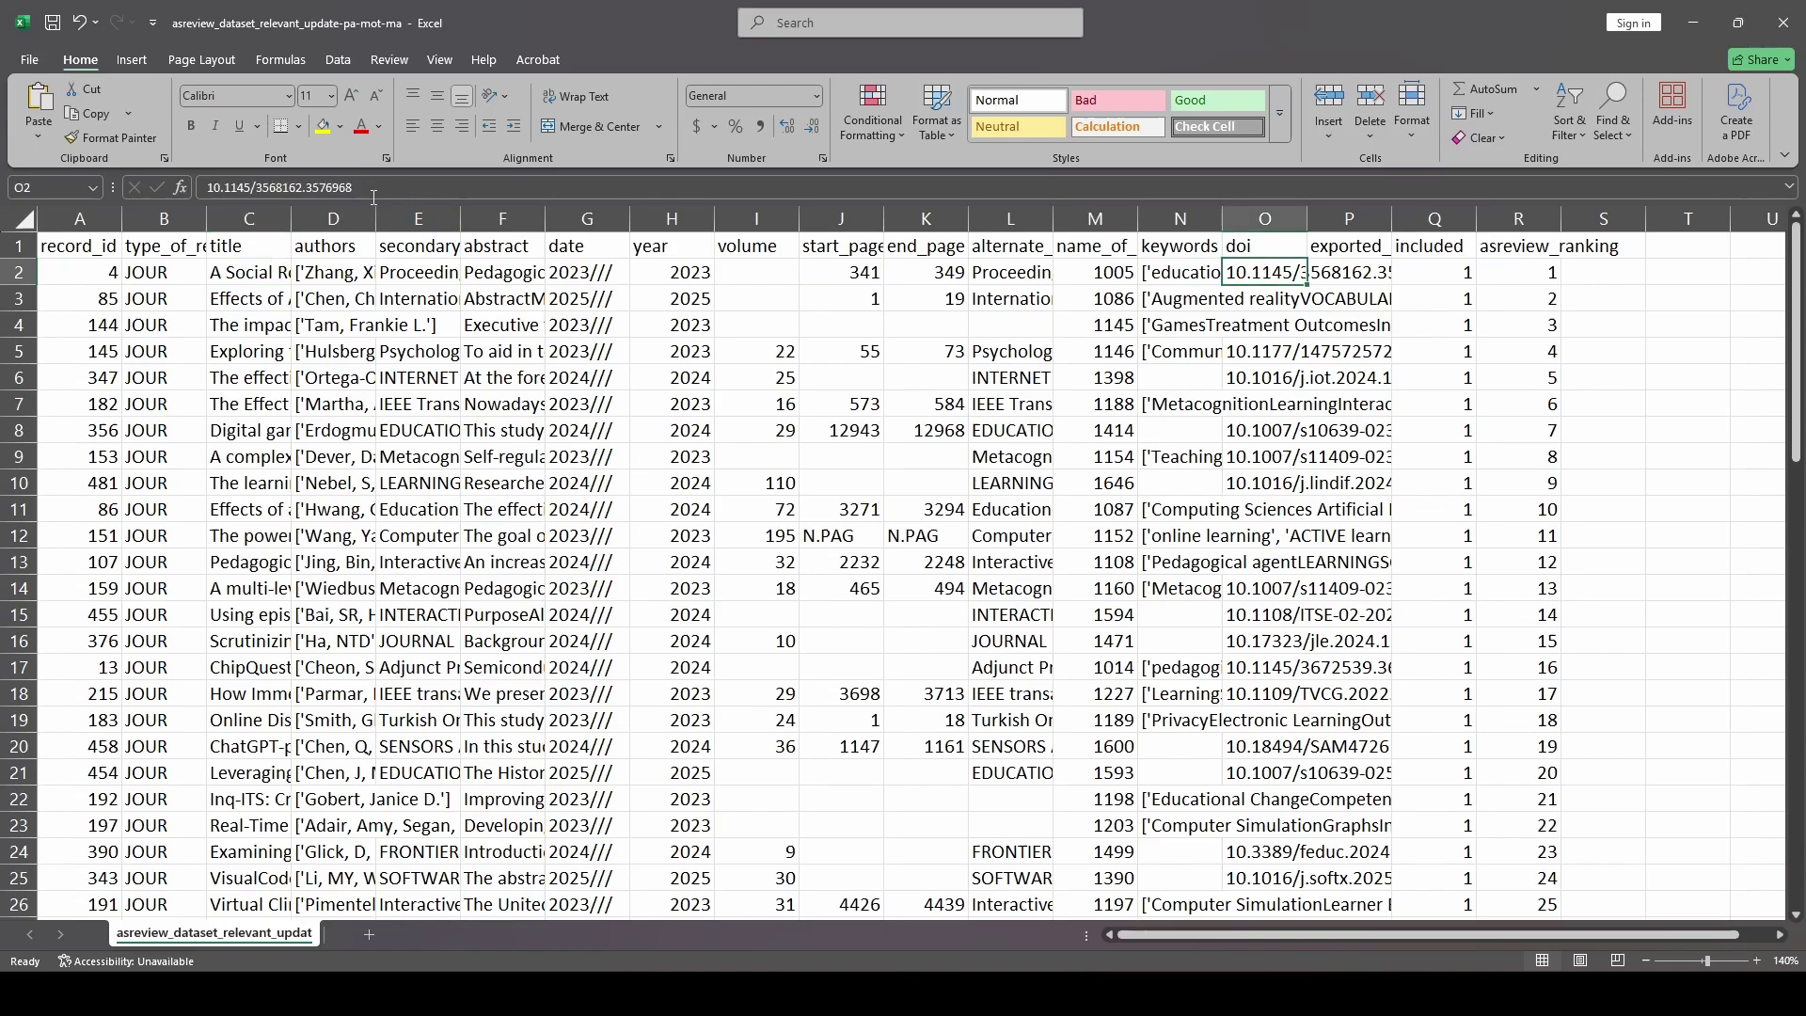
double_click(306, 187)
key("ctrl+c")
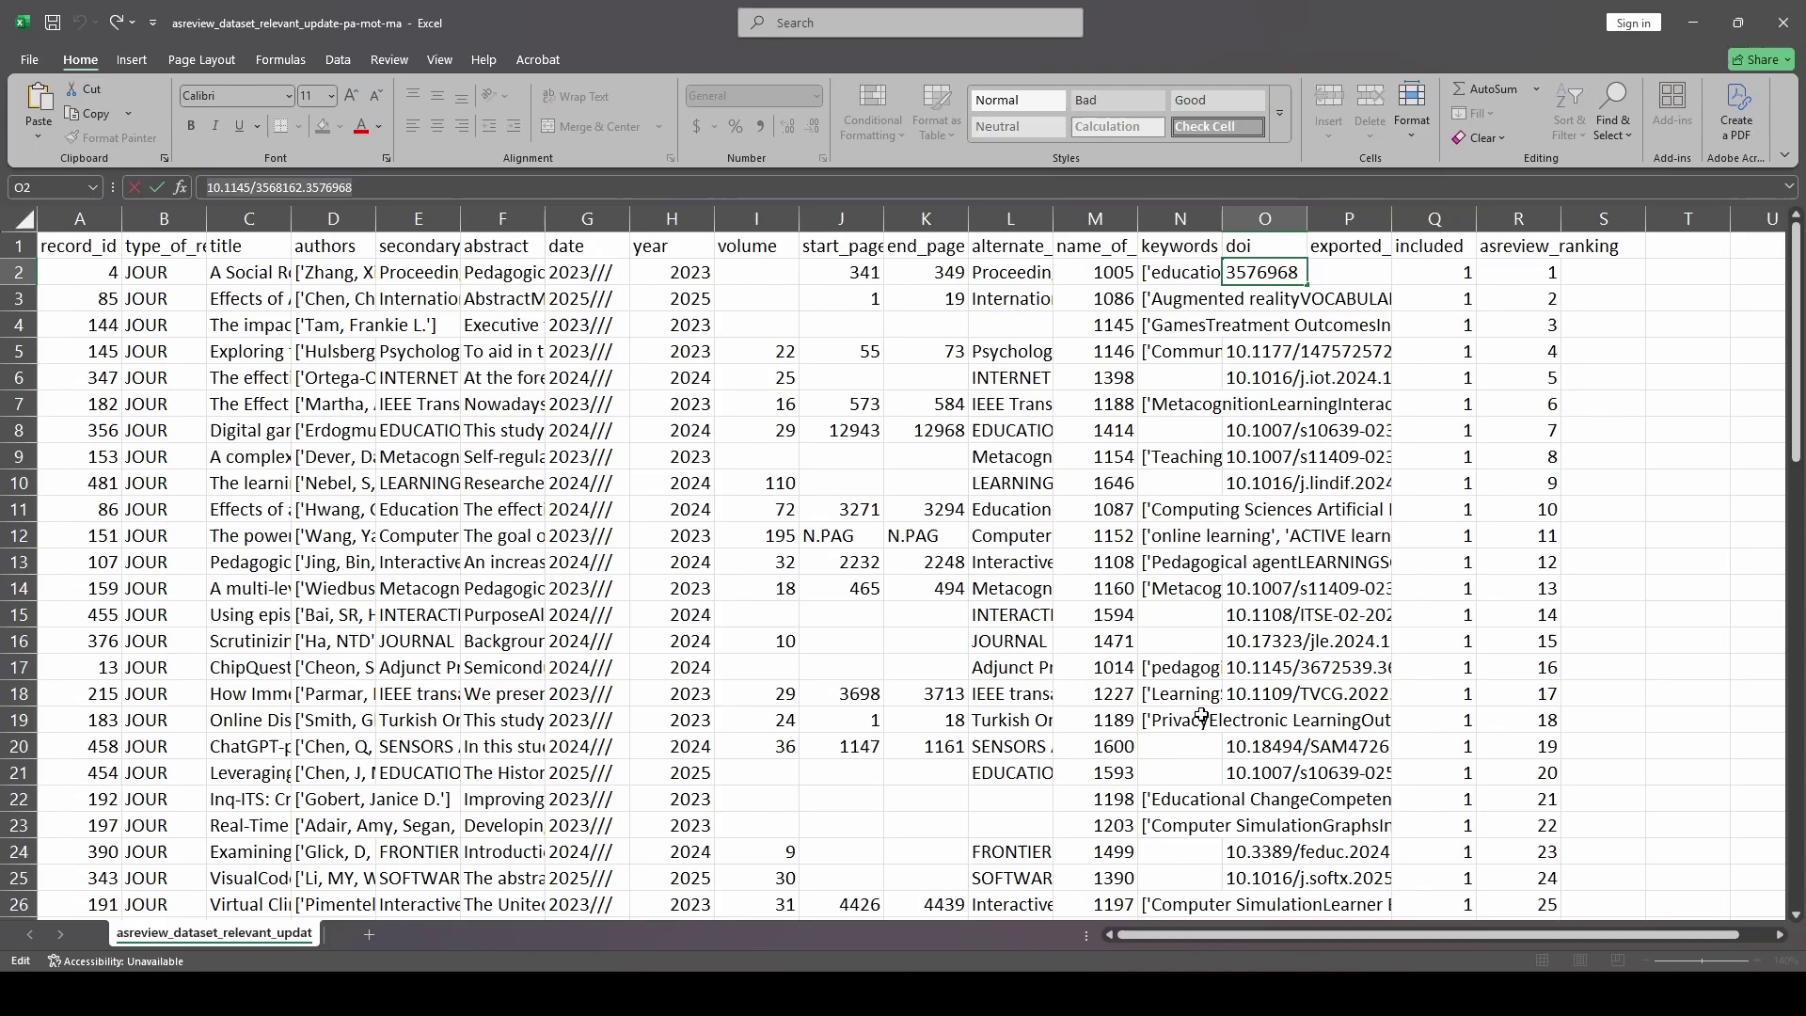
mouse_move(926, 964)
left_click(844, 884)
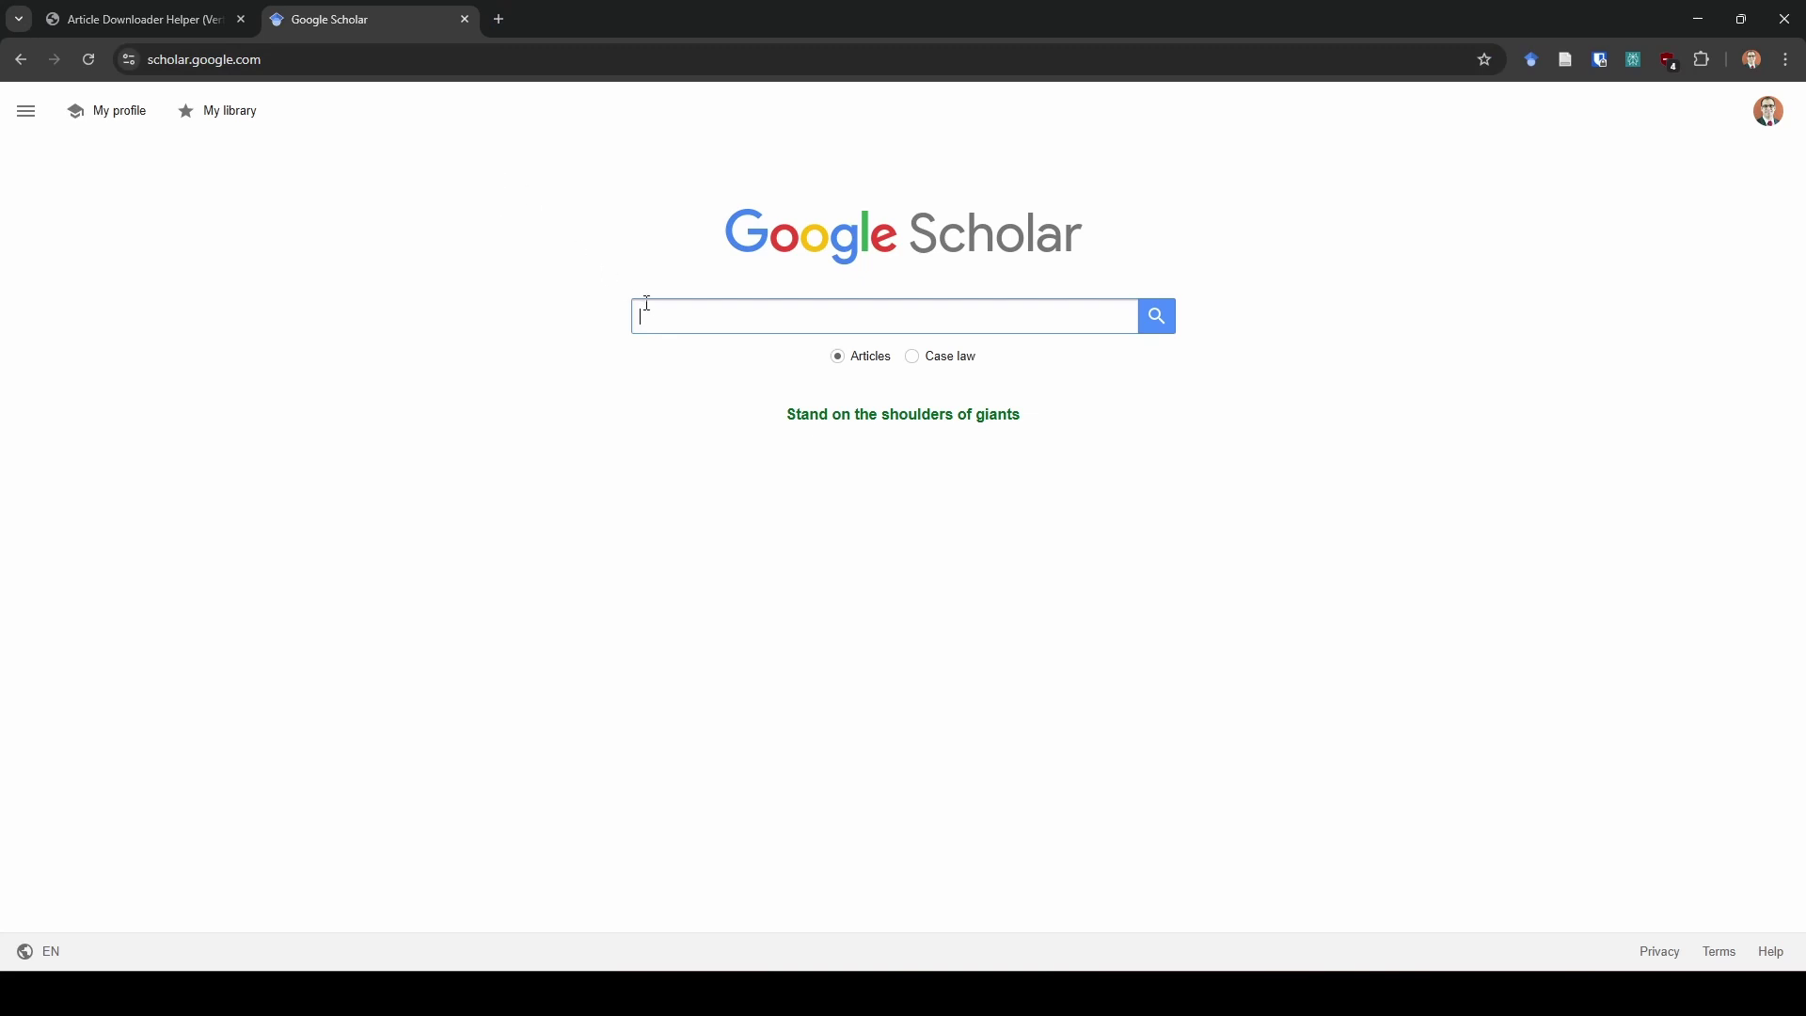
Paste DOI 10.1145/3568162.3576968 into Scholar's search box, clear it again, and return to Excel
key("ctrl+v")
double_click(786, 320)
key("ctrl+a")
key("BackSpace")
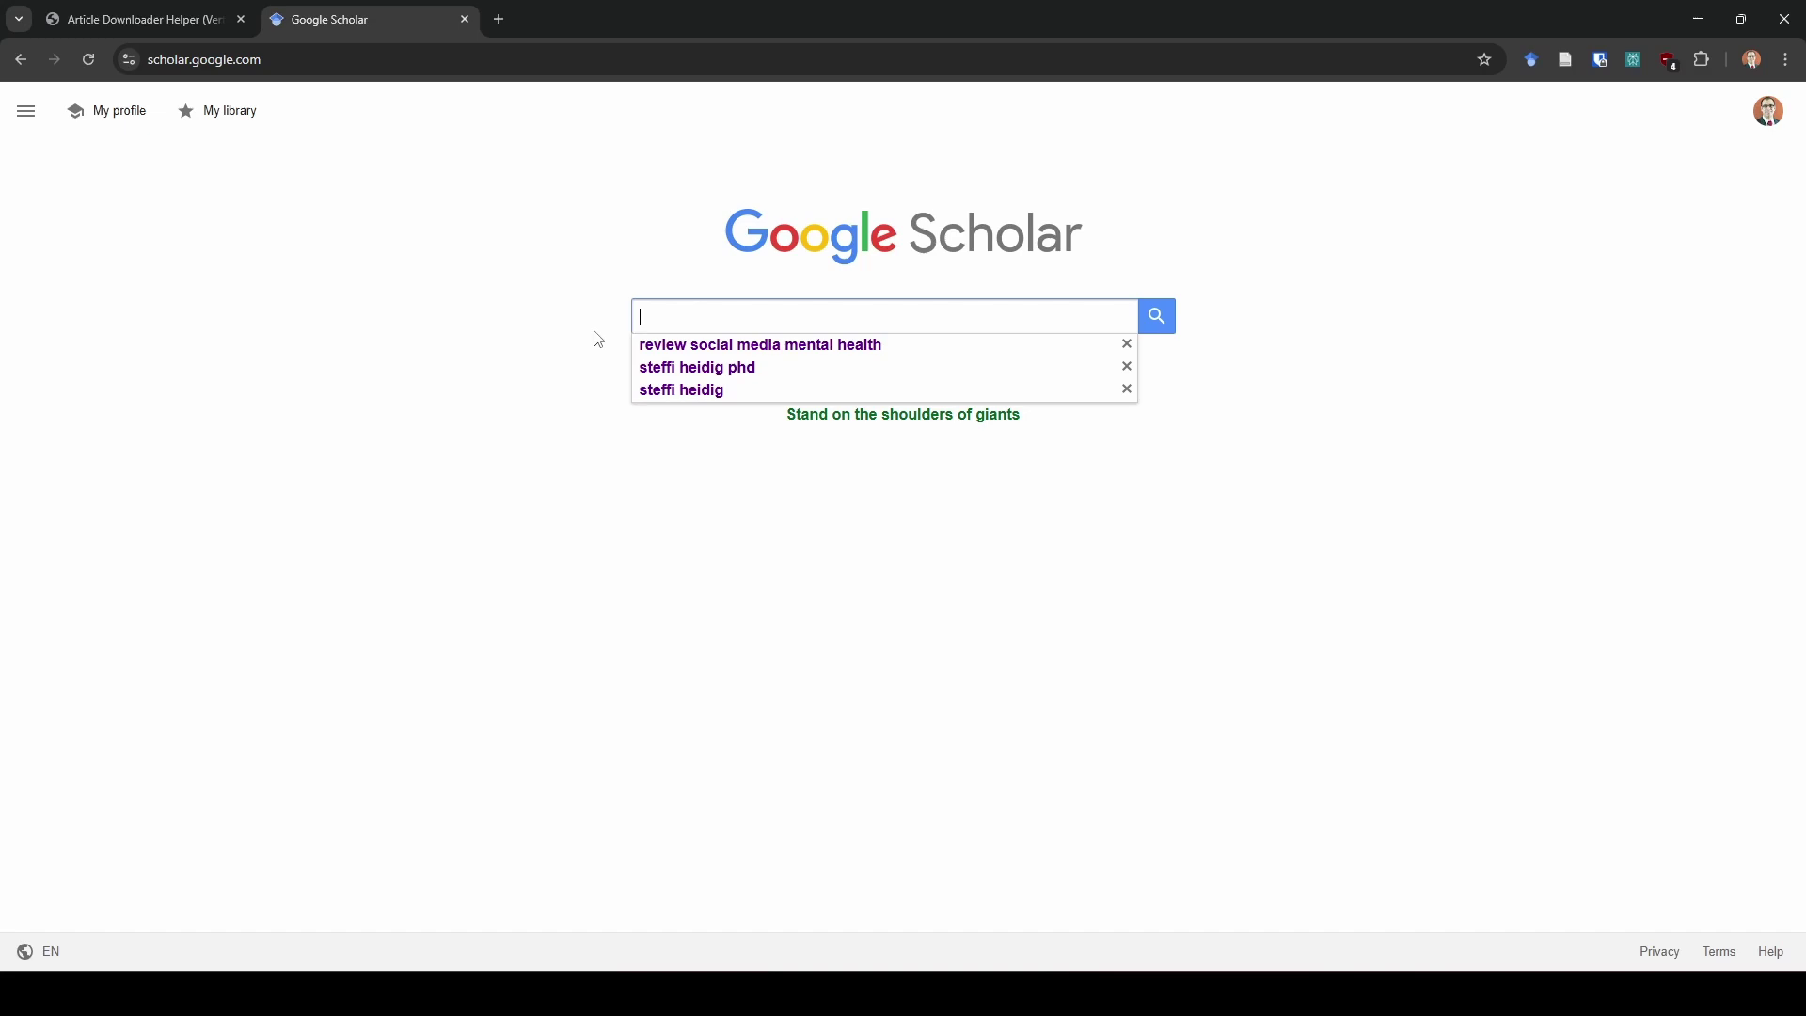
left_click(570, 329)
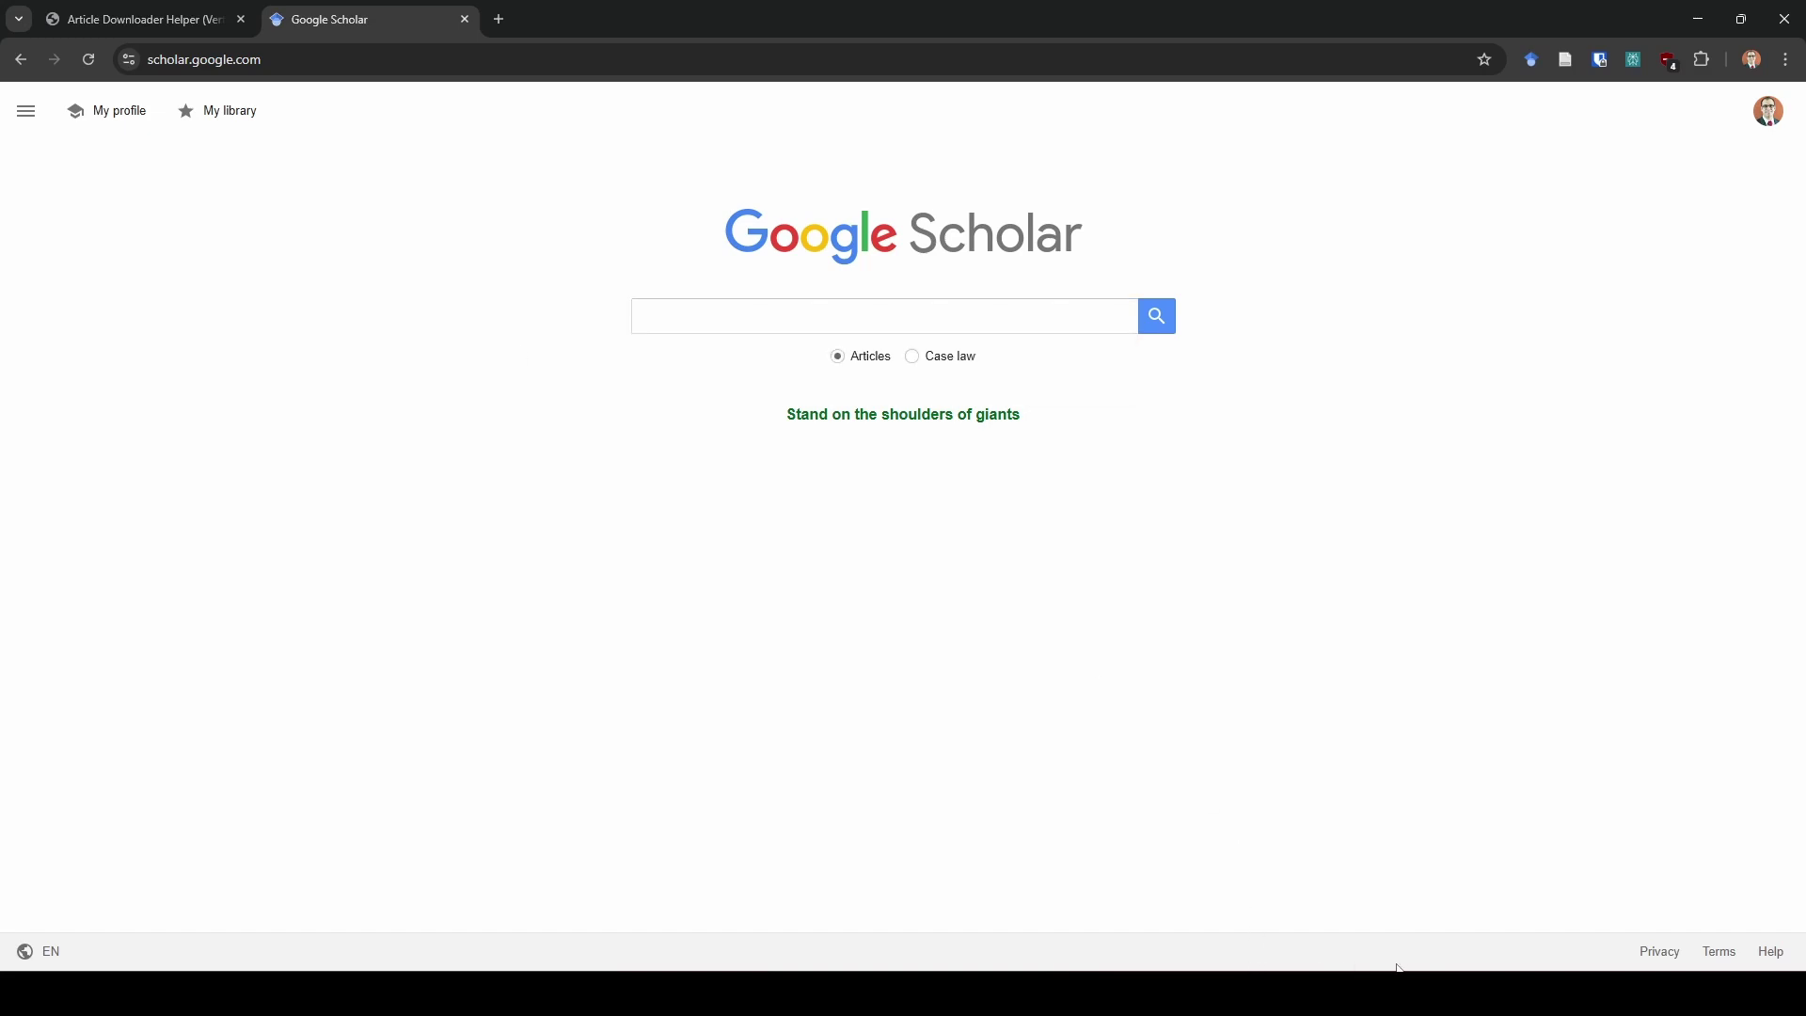
left_click(1423, 894)
left_click(1281, 266)
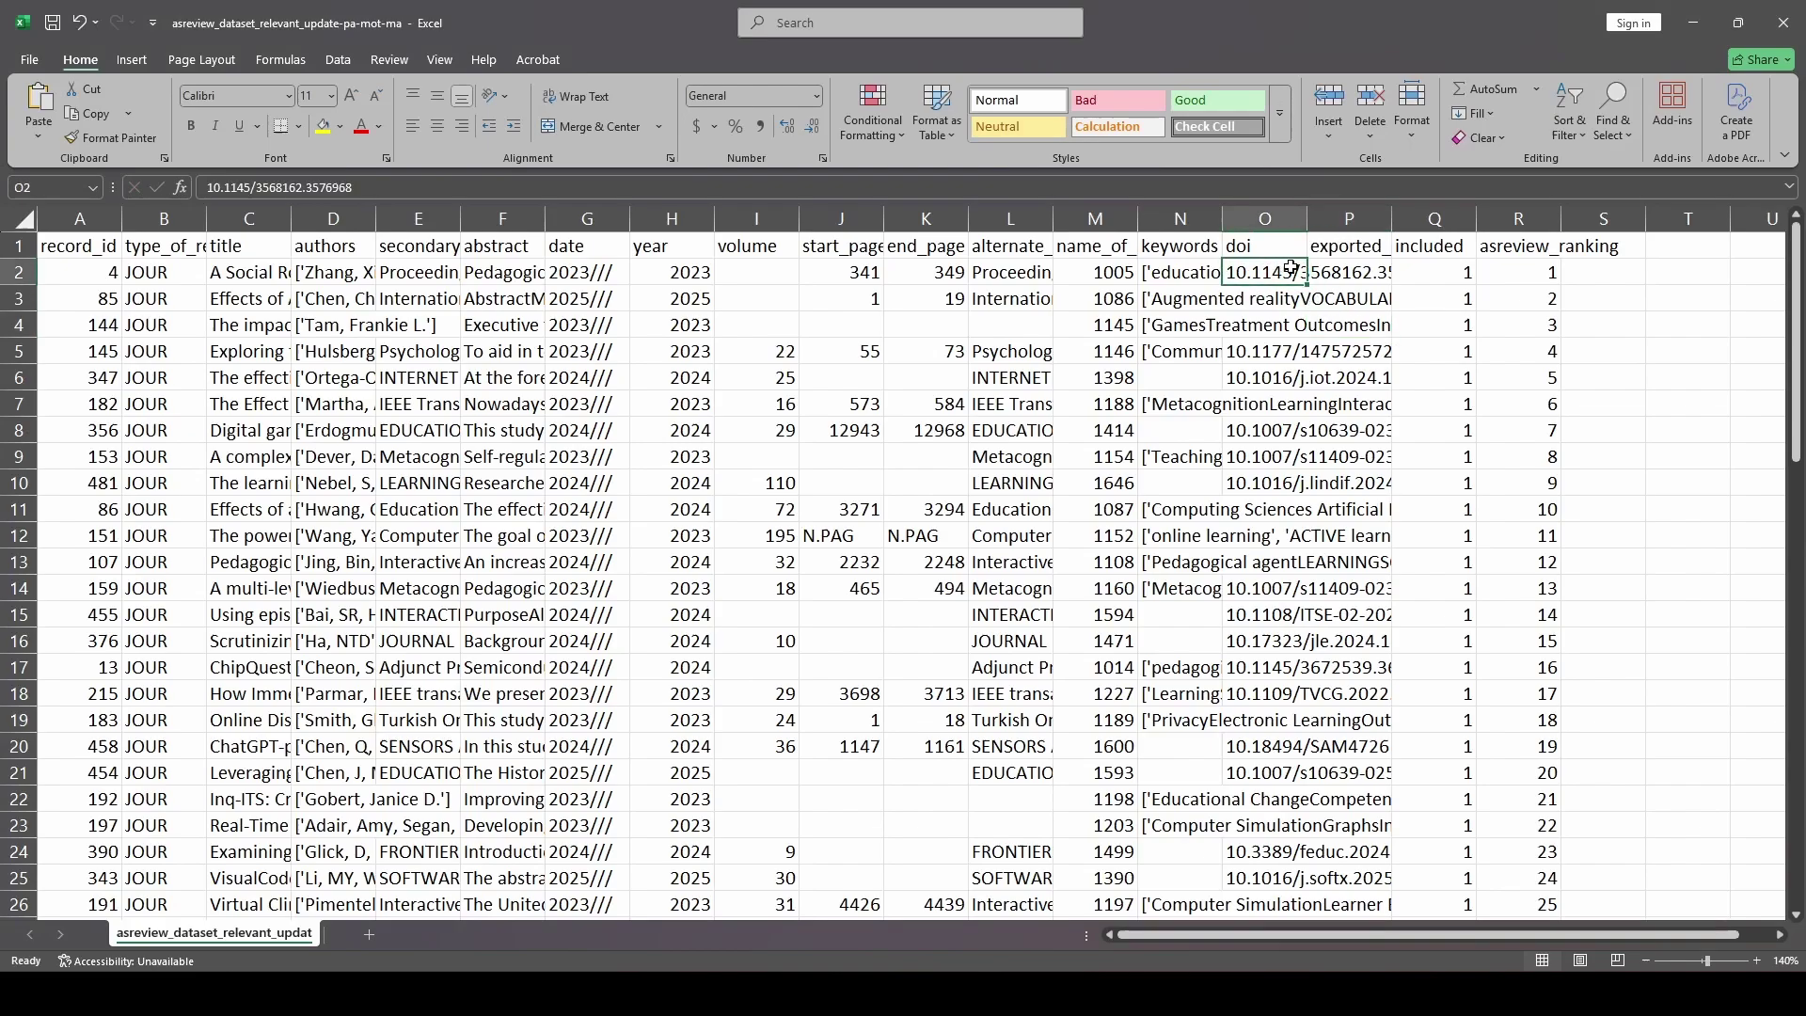
Copy the first article's title from cell C2, then close Excel without saving
left_click(226, 279)
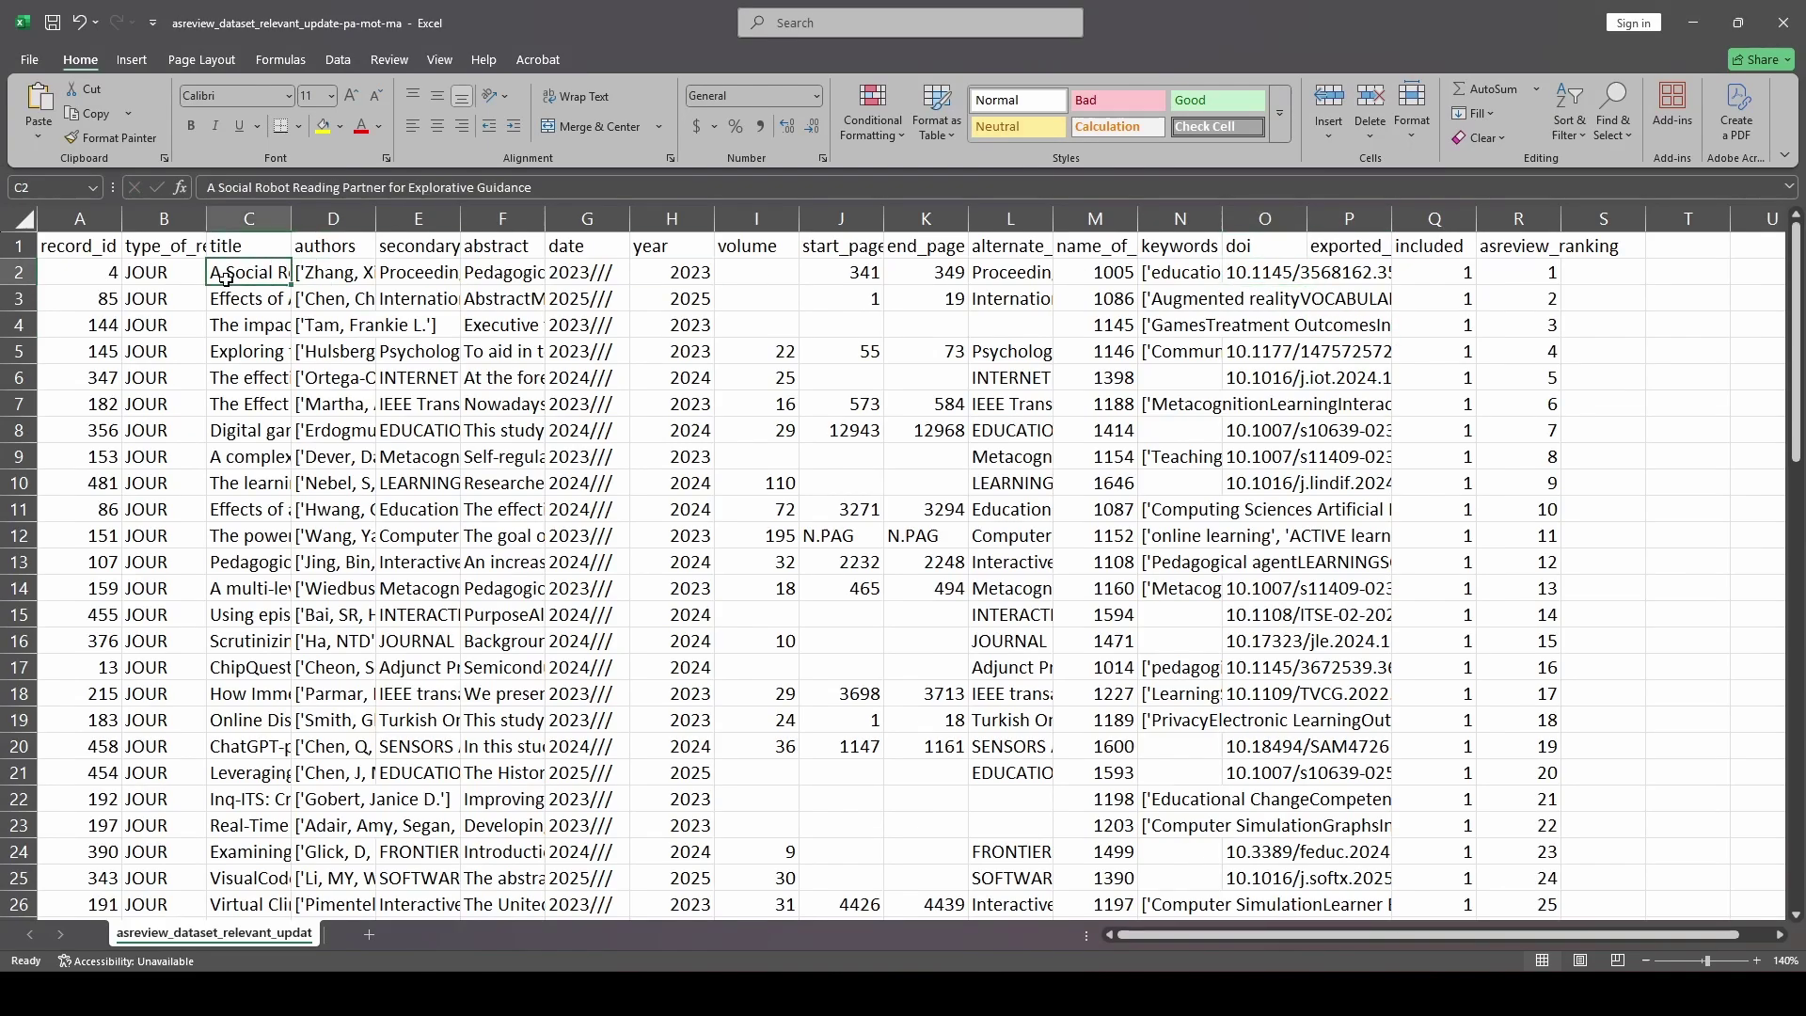
triple_click(299, 189)
key("ctrl+c")
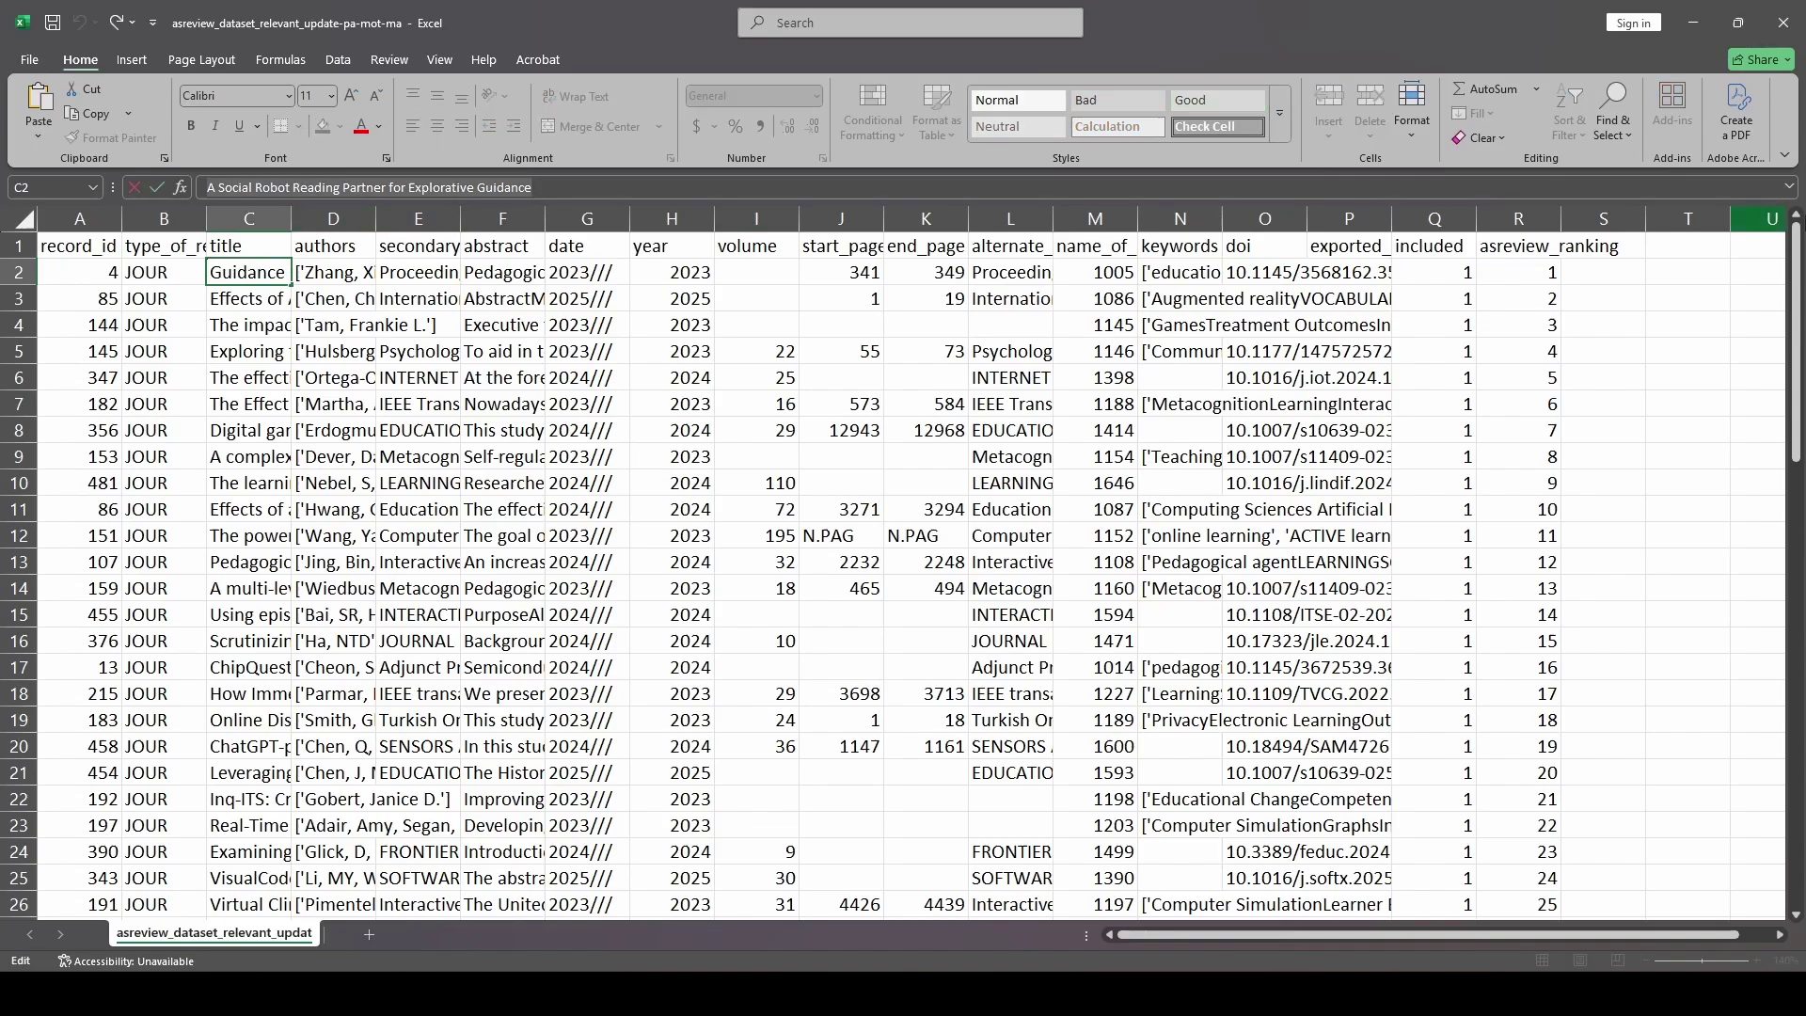
left_click(1783, 23)
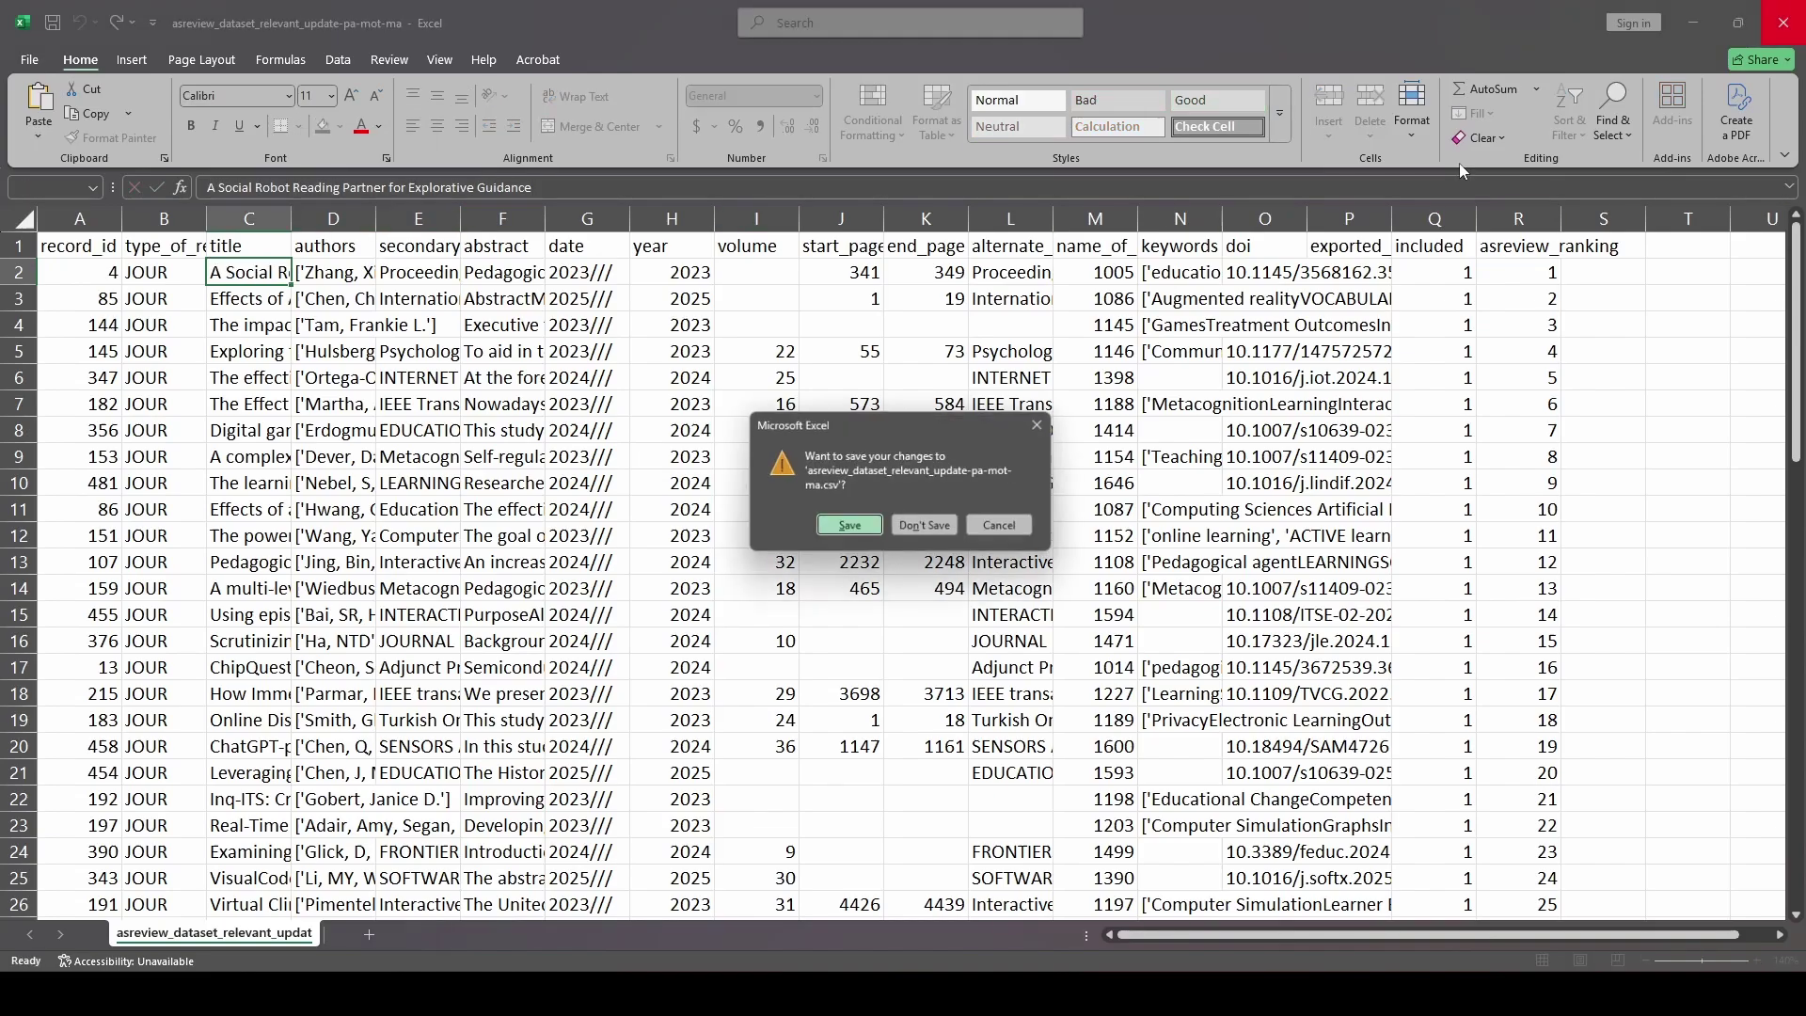
left_click(928, 528)
Search Google Scholar for the pasted title 'A Social Robot Reading Partner for Explorative Guidance'
left_click(721, 312)
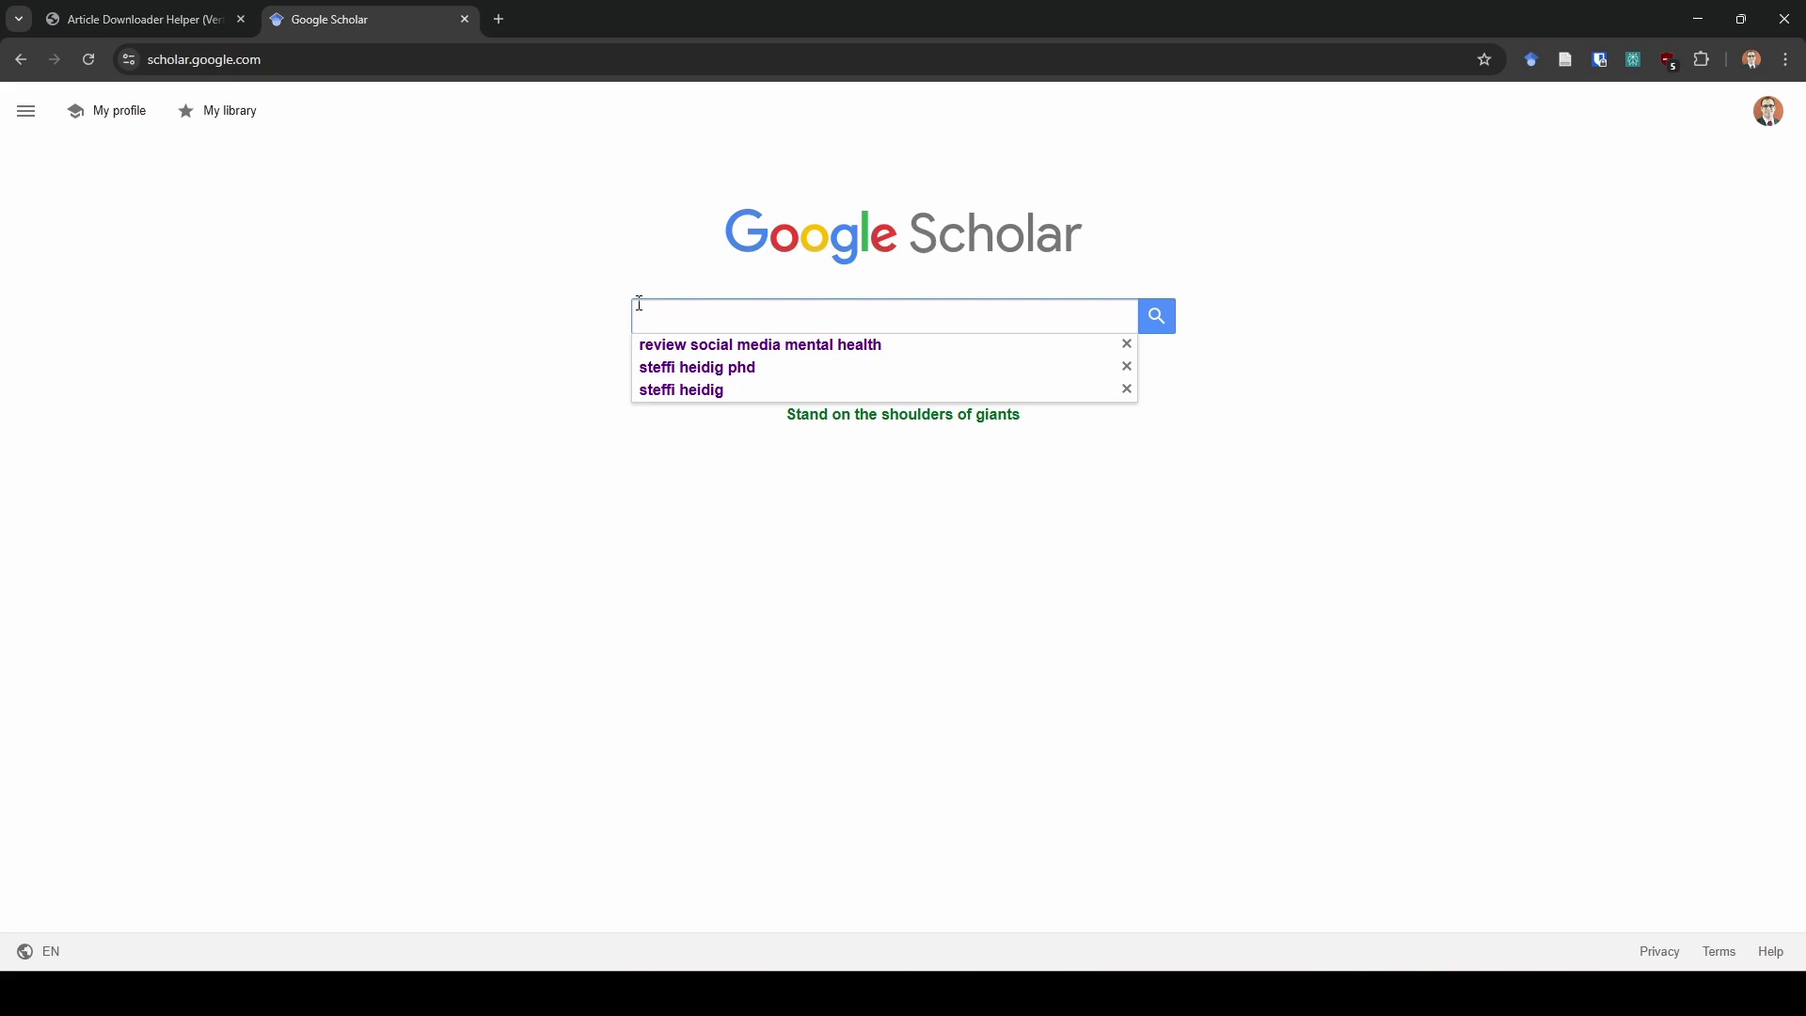
key("ctrl+v")
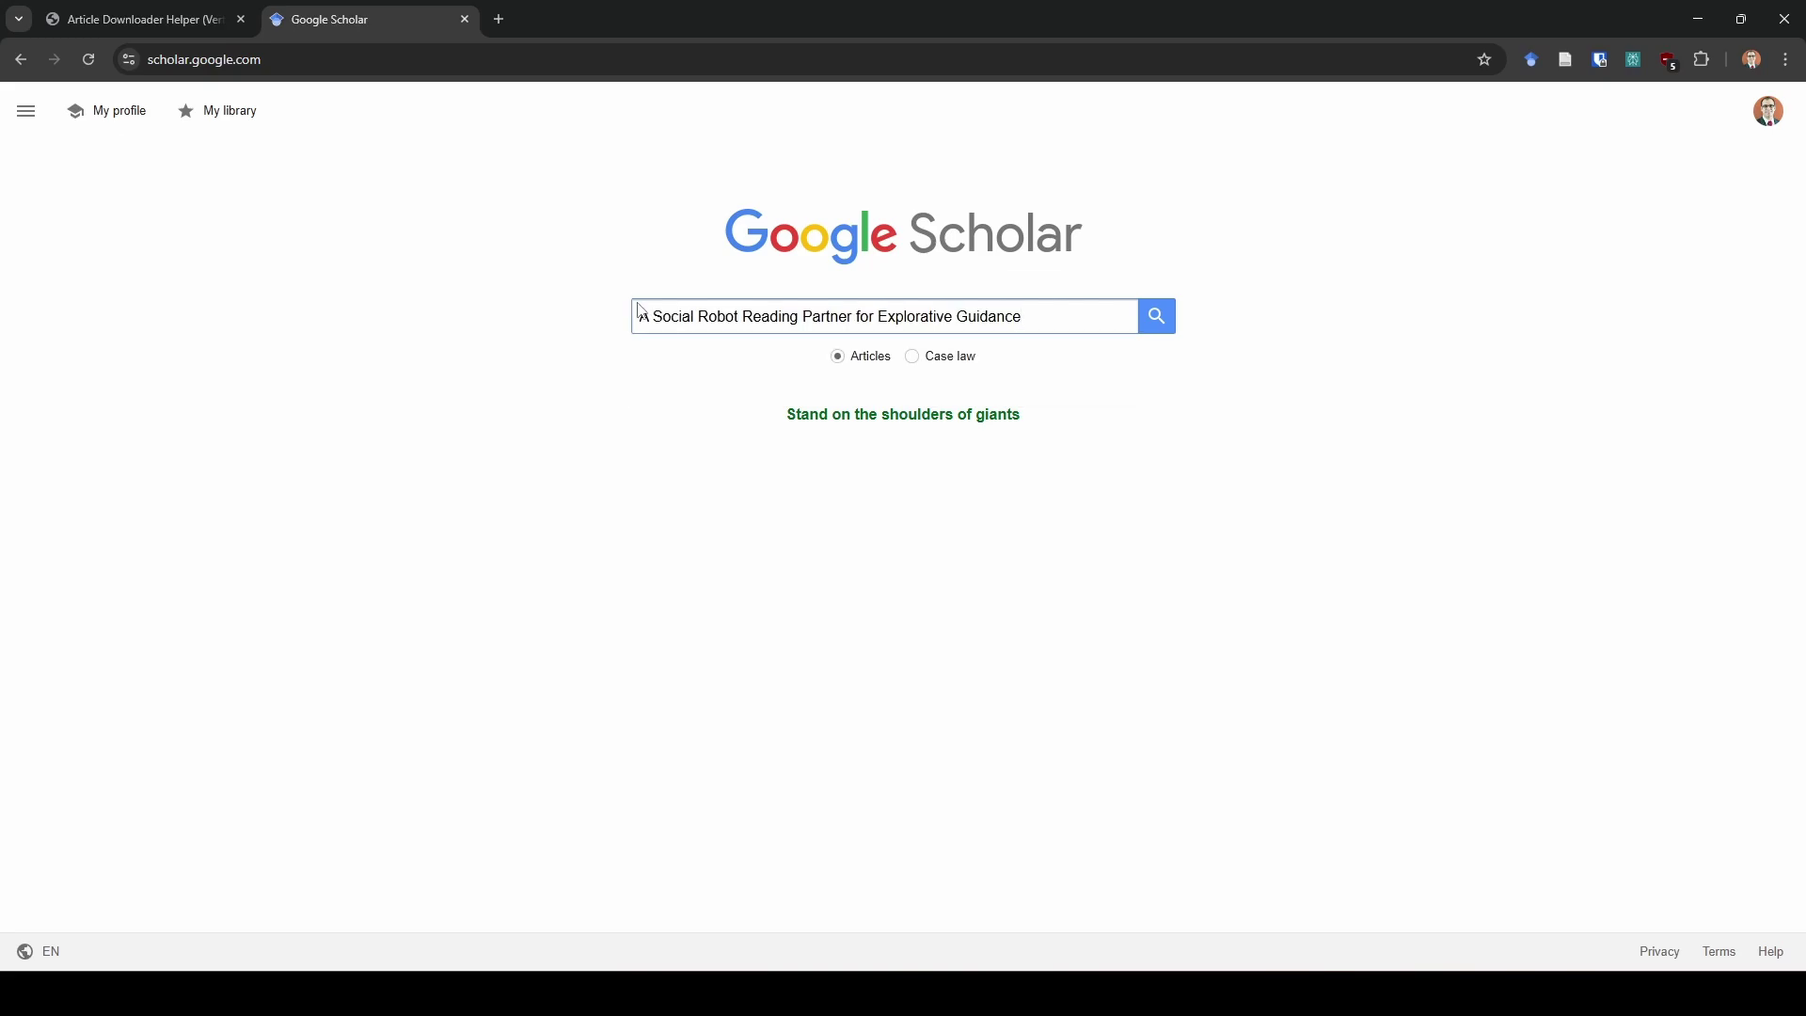
key("Return")
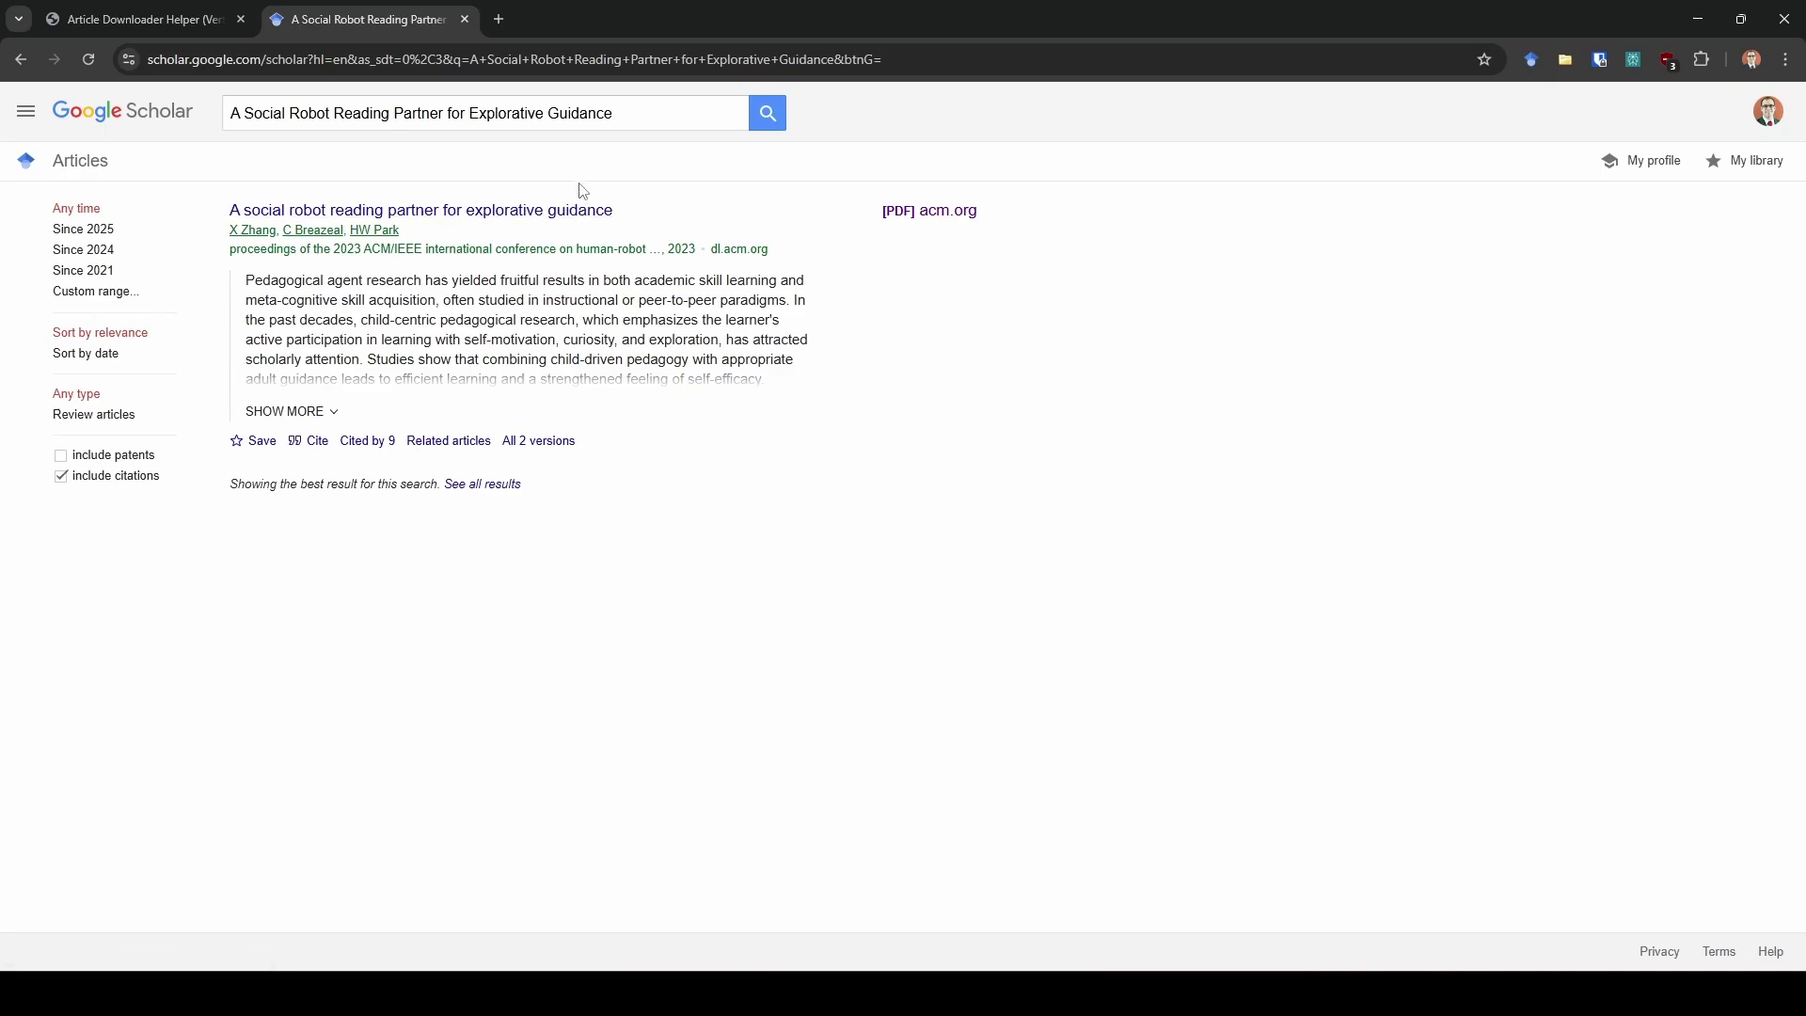
Close the Google Scholar tab to reveal the Full Text PDF Finder page
left_click(465, 19)
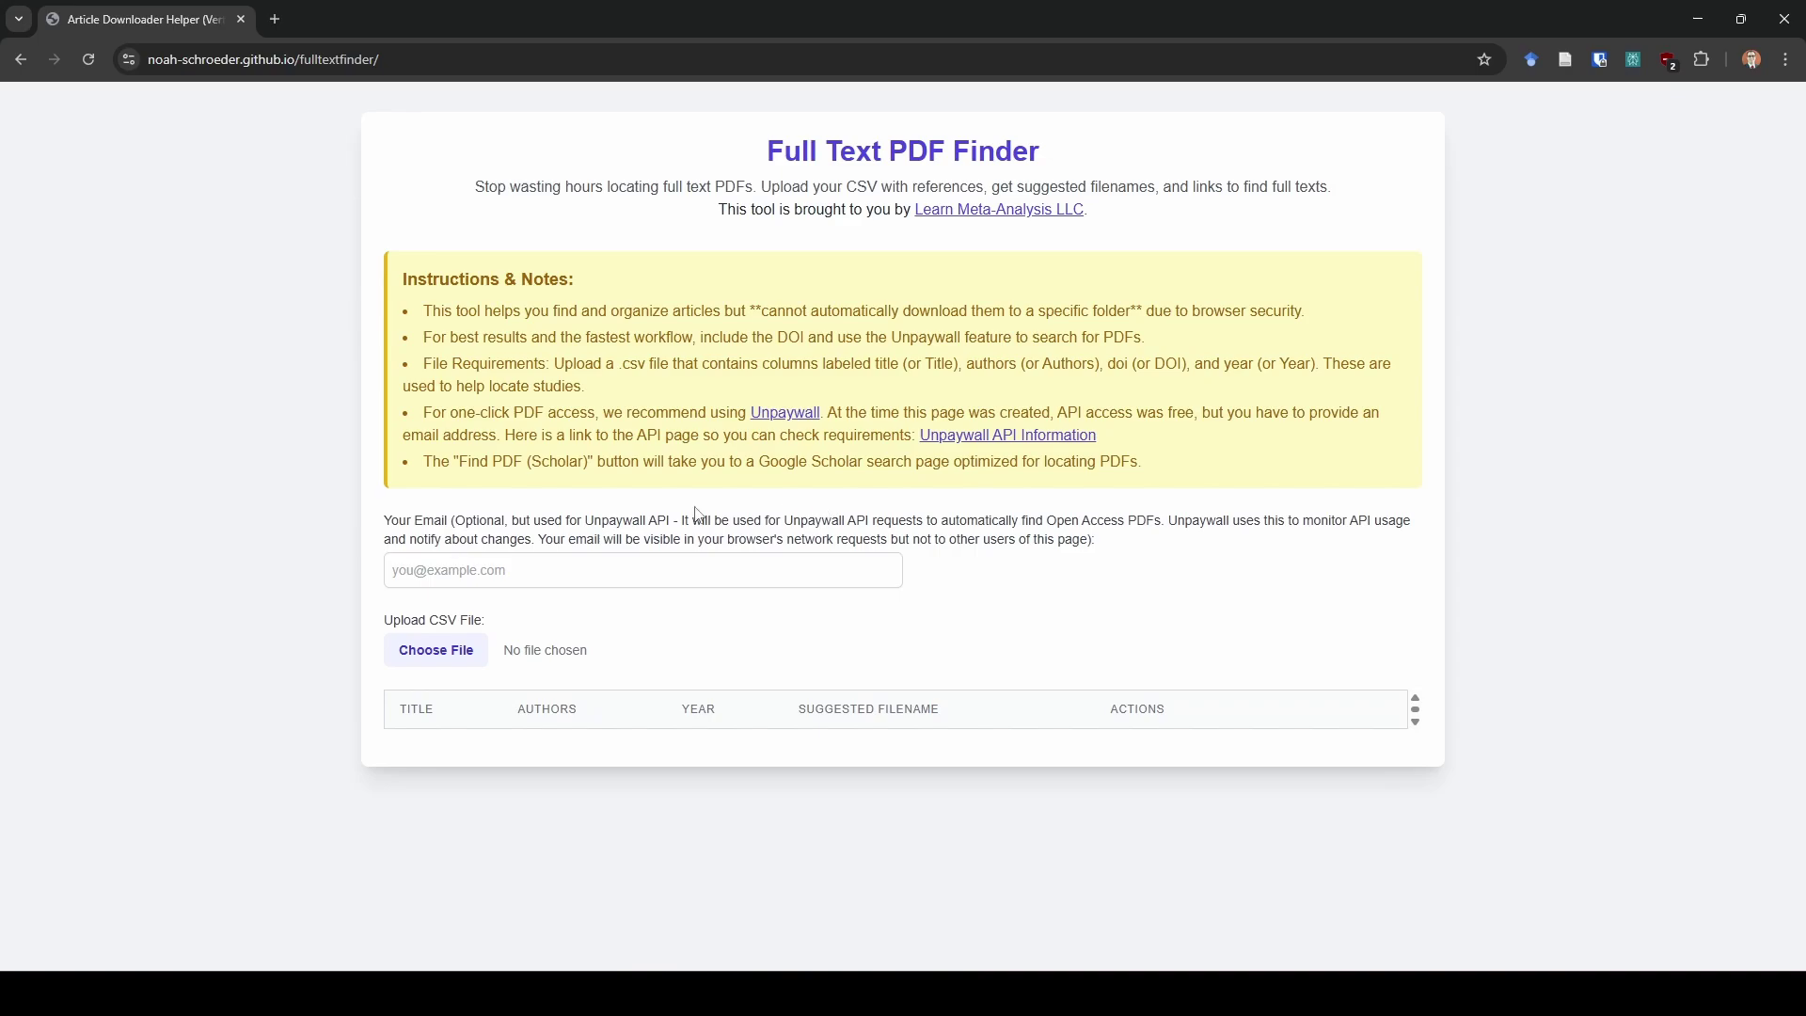
Enter the contact e-mail address and load asreview_dataset_relevant_update-pa-mot-ma.csv, listing 73 articles
left_click(623, 564)
type("A Social Robot Reading Partner for Explorative Guidance")
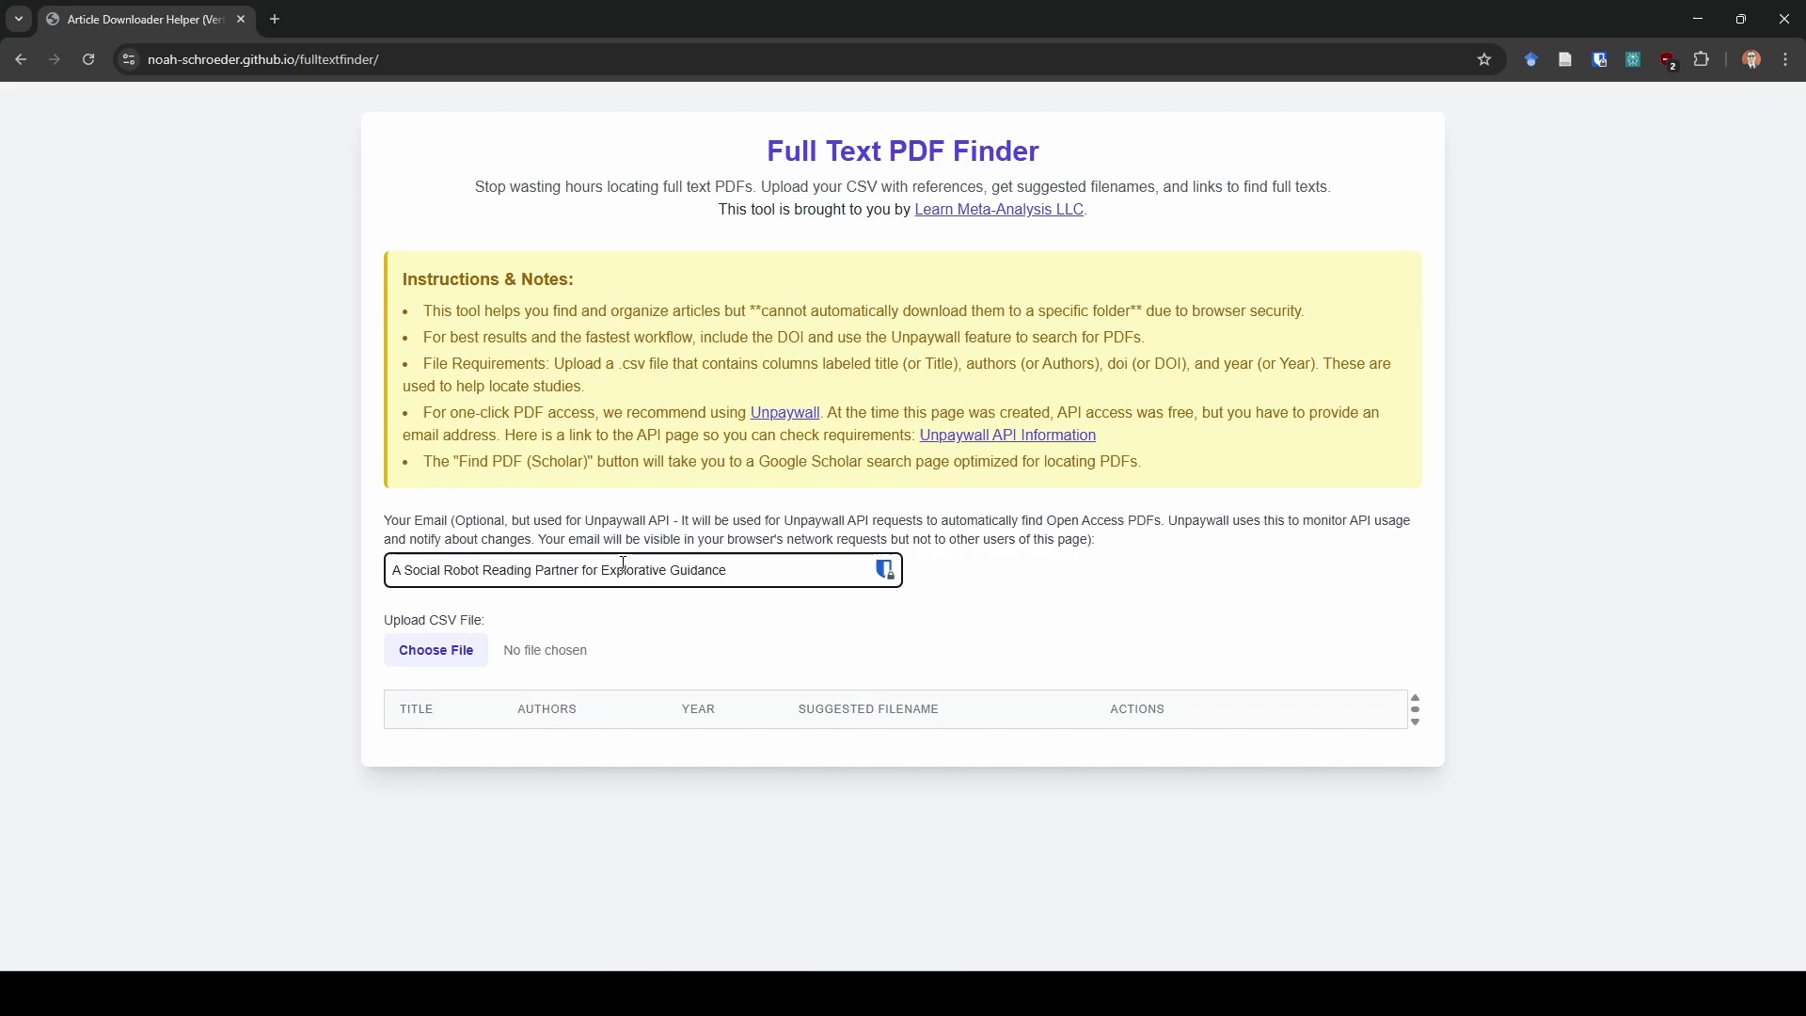
key("ctrl+a")
key("BackSpace")
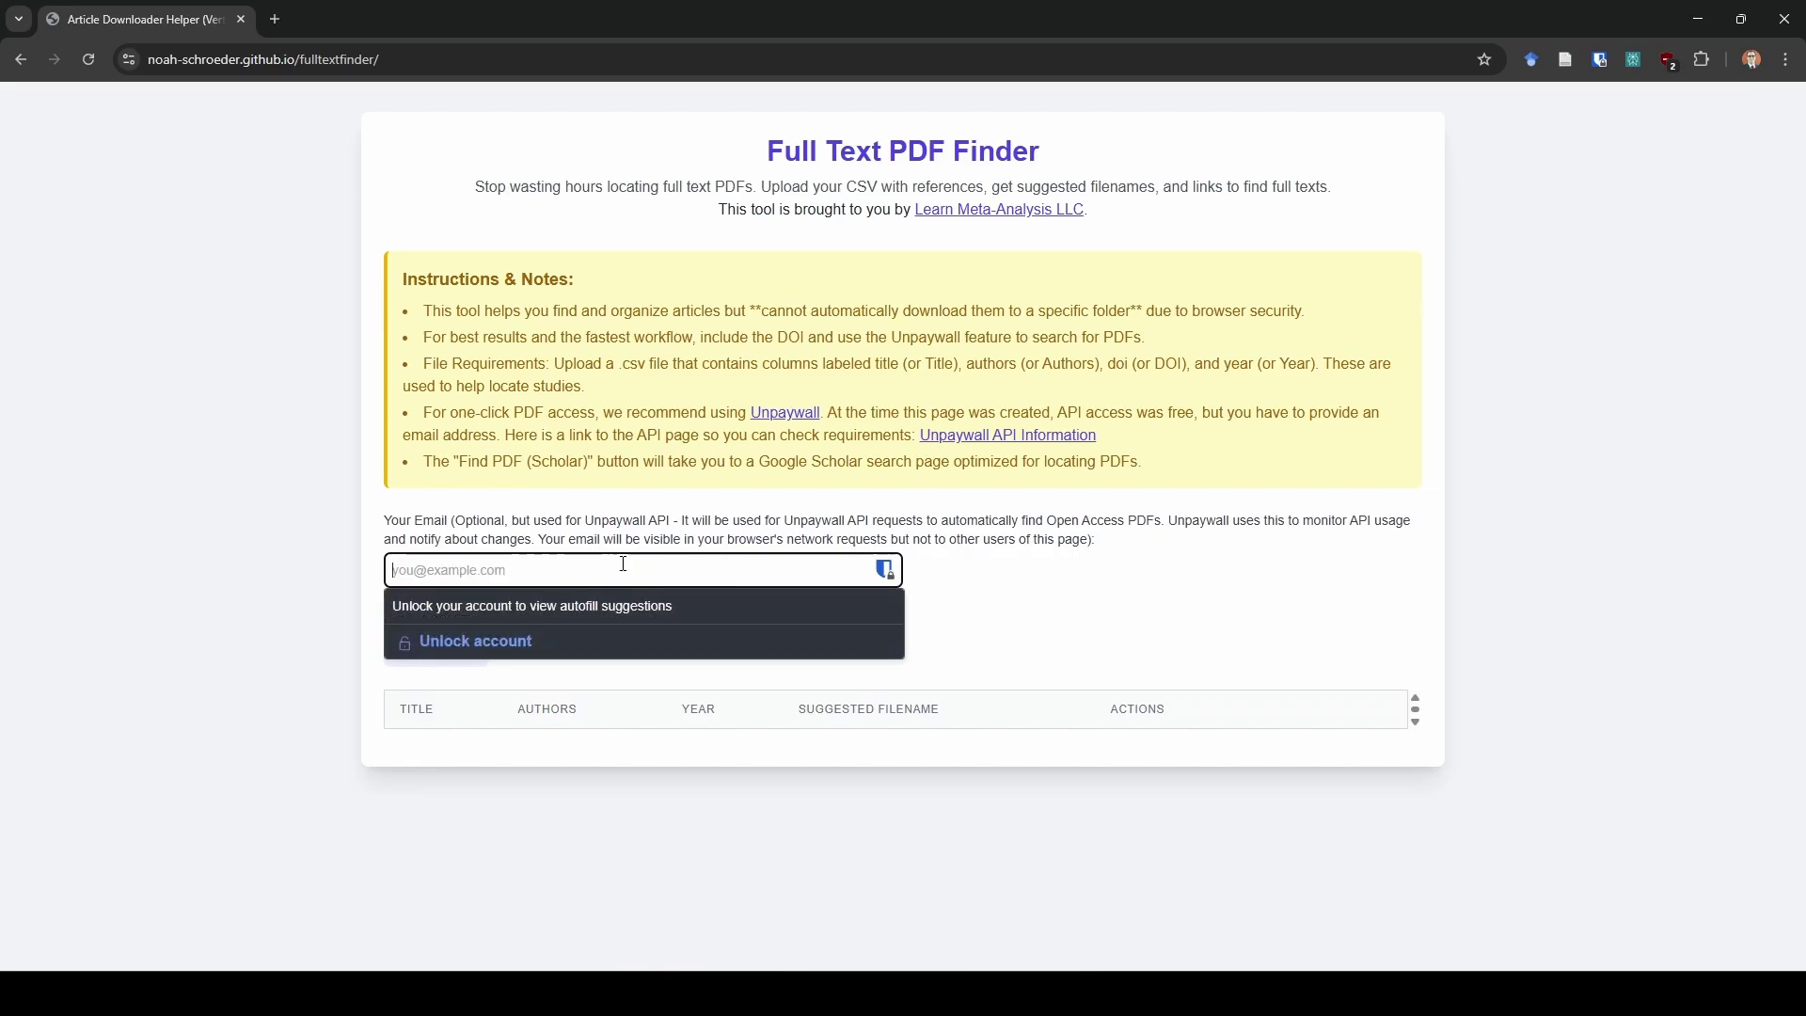
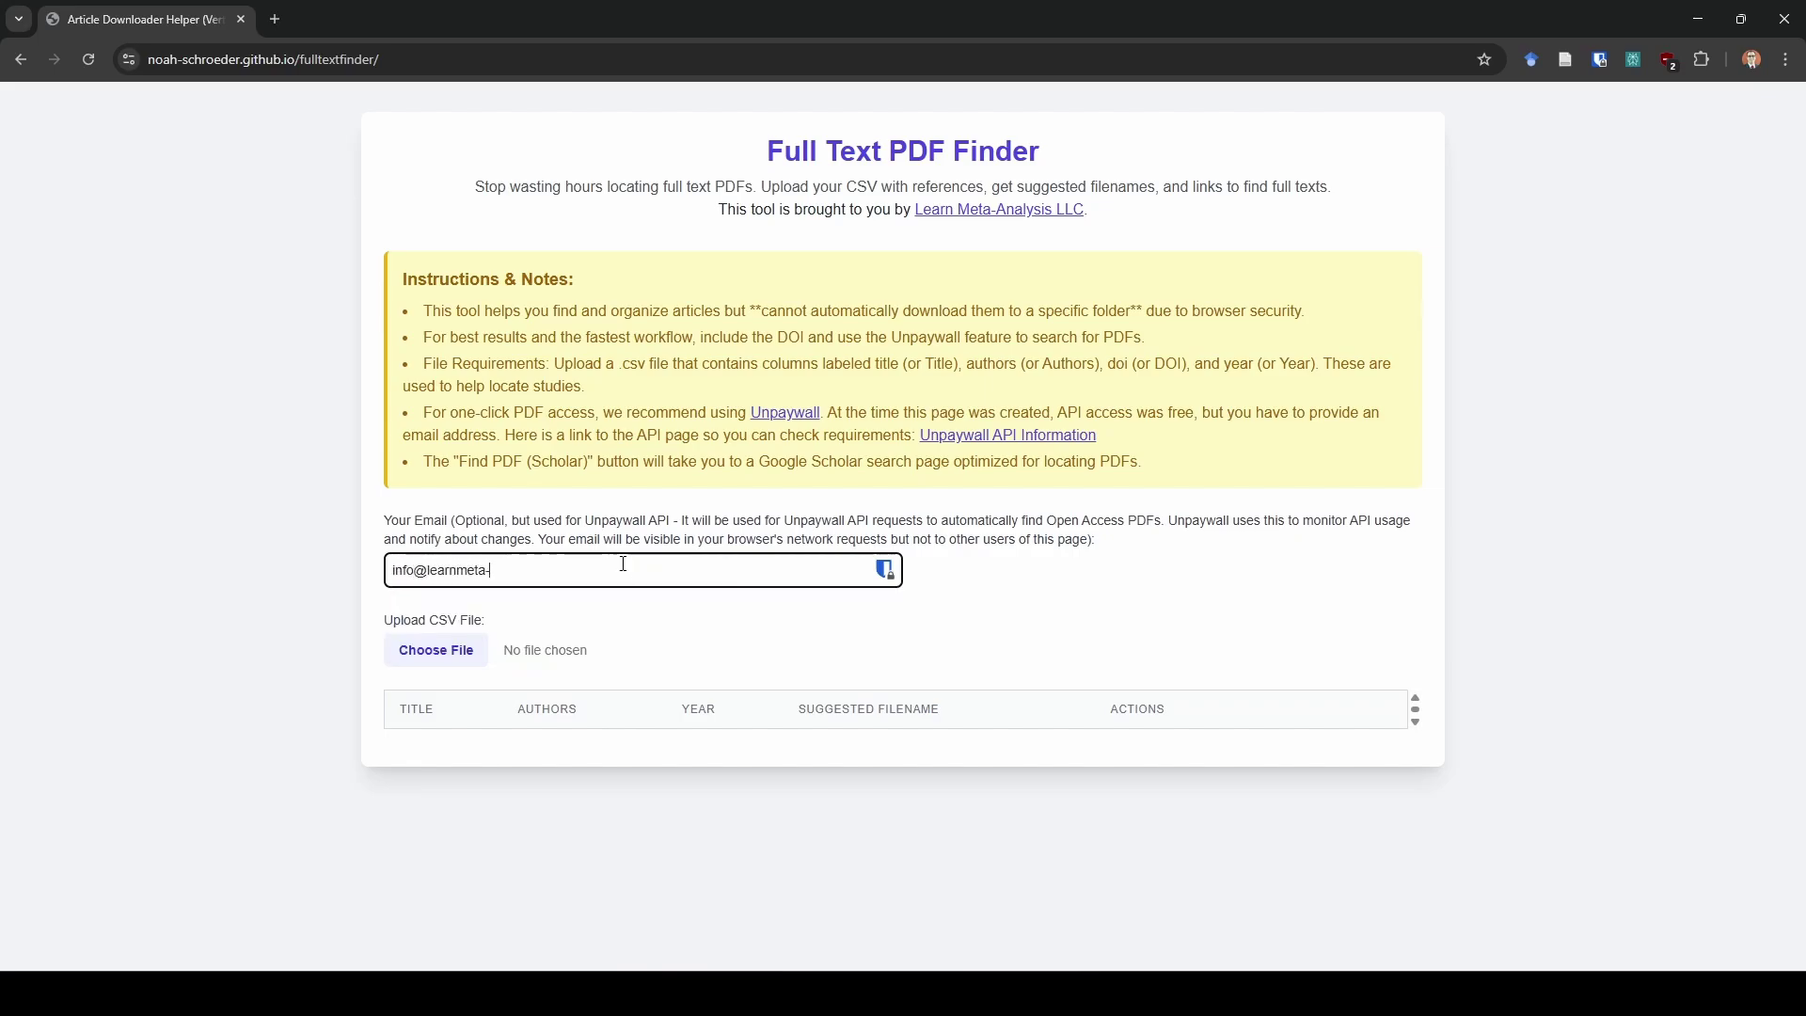
left_click(450, 657)
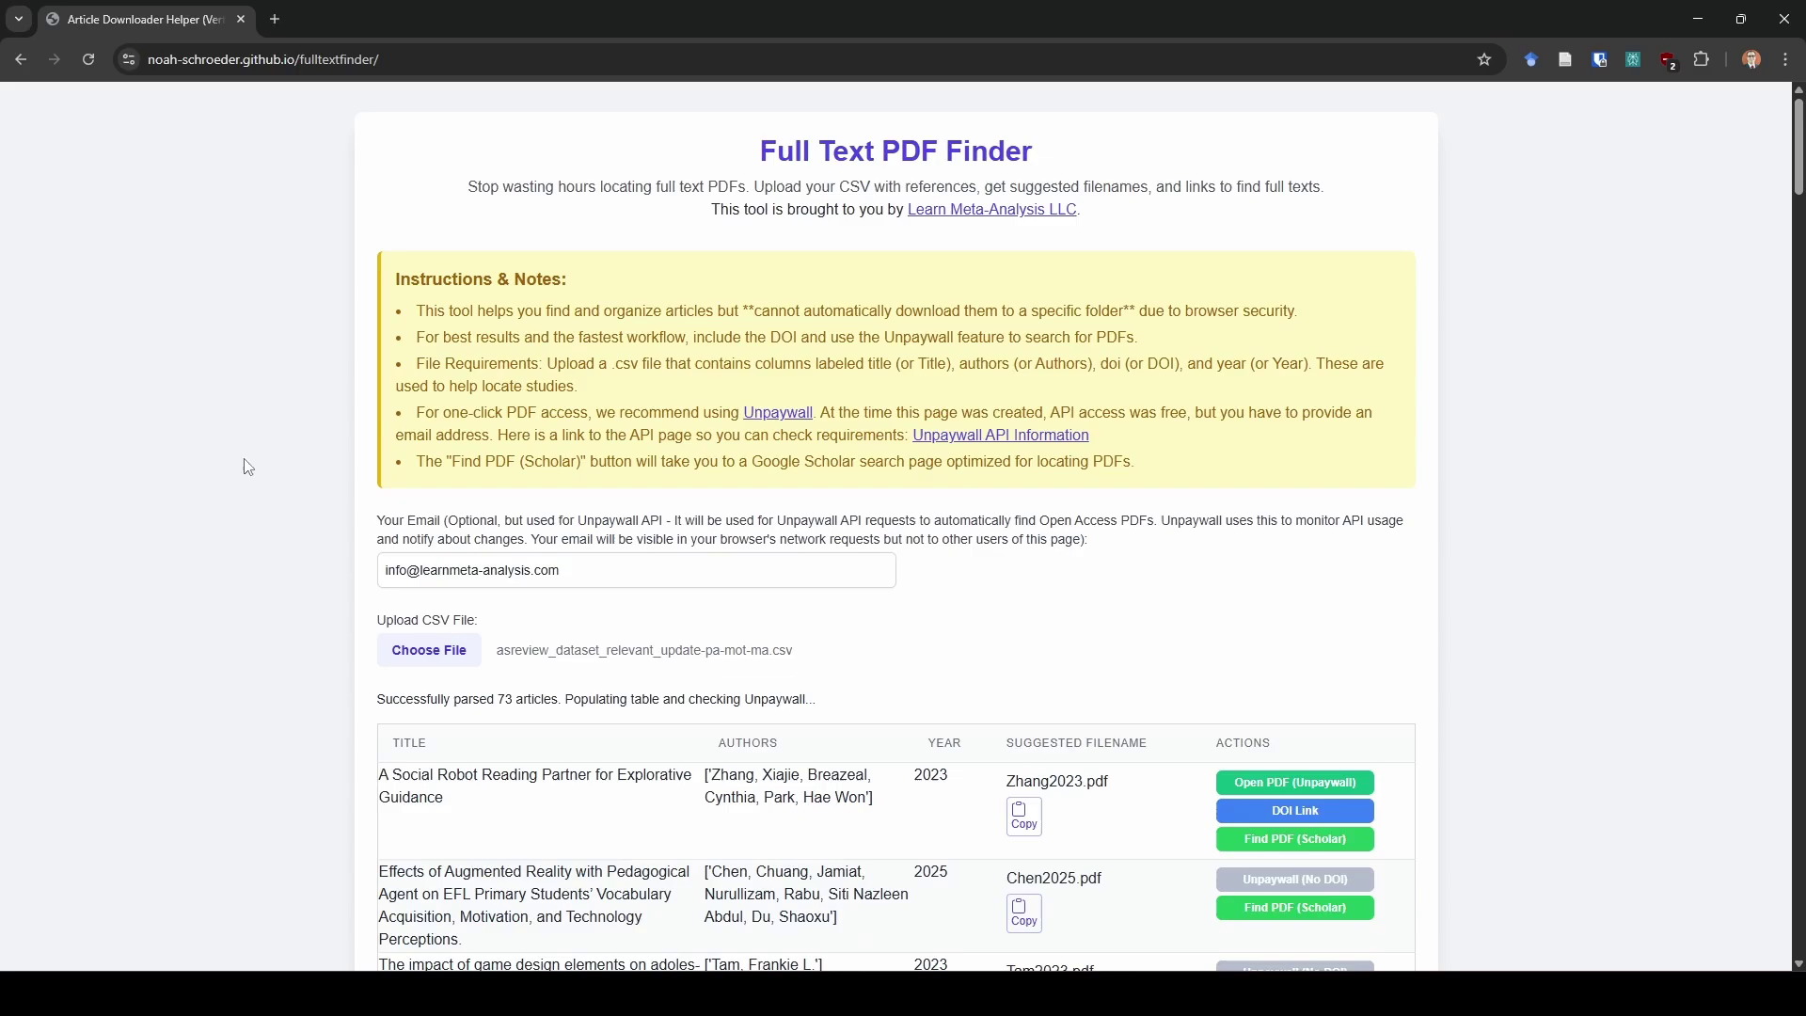
scroll(862, 573, "down", 3)
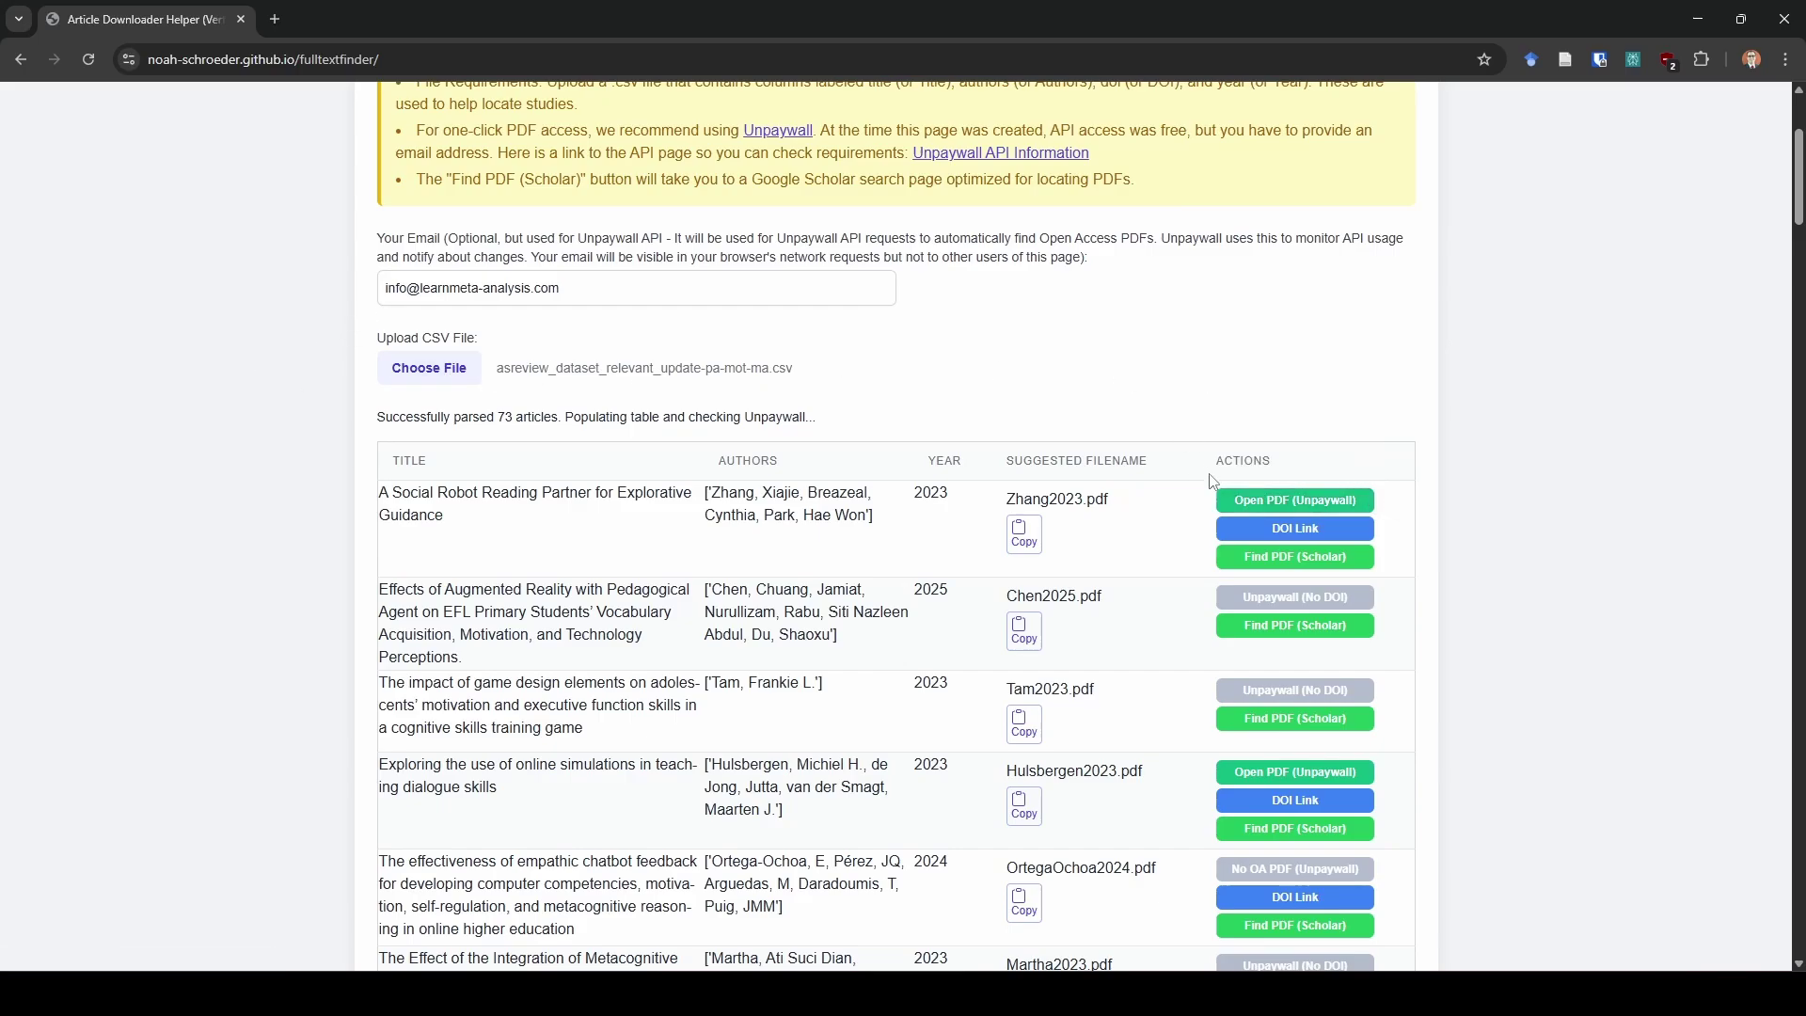
Open the first article's Unpaywall full-text PDF, then close its tab
left_click(1239, 500)
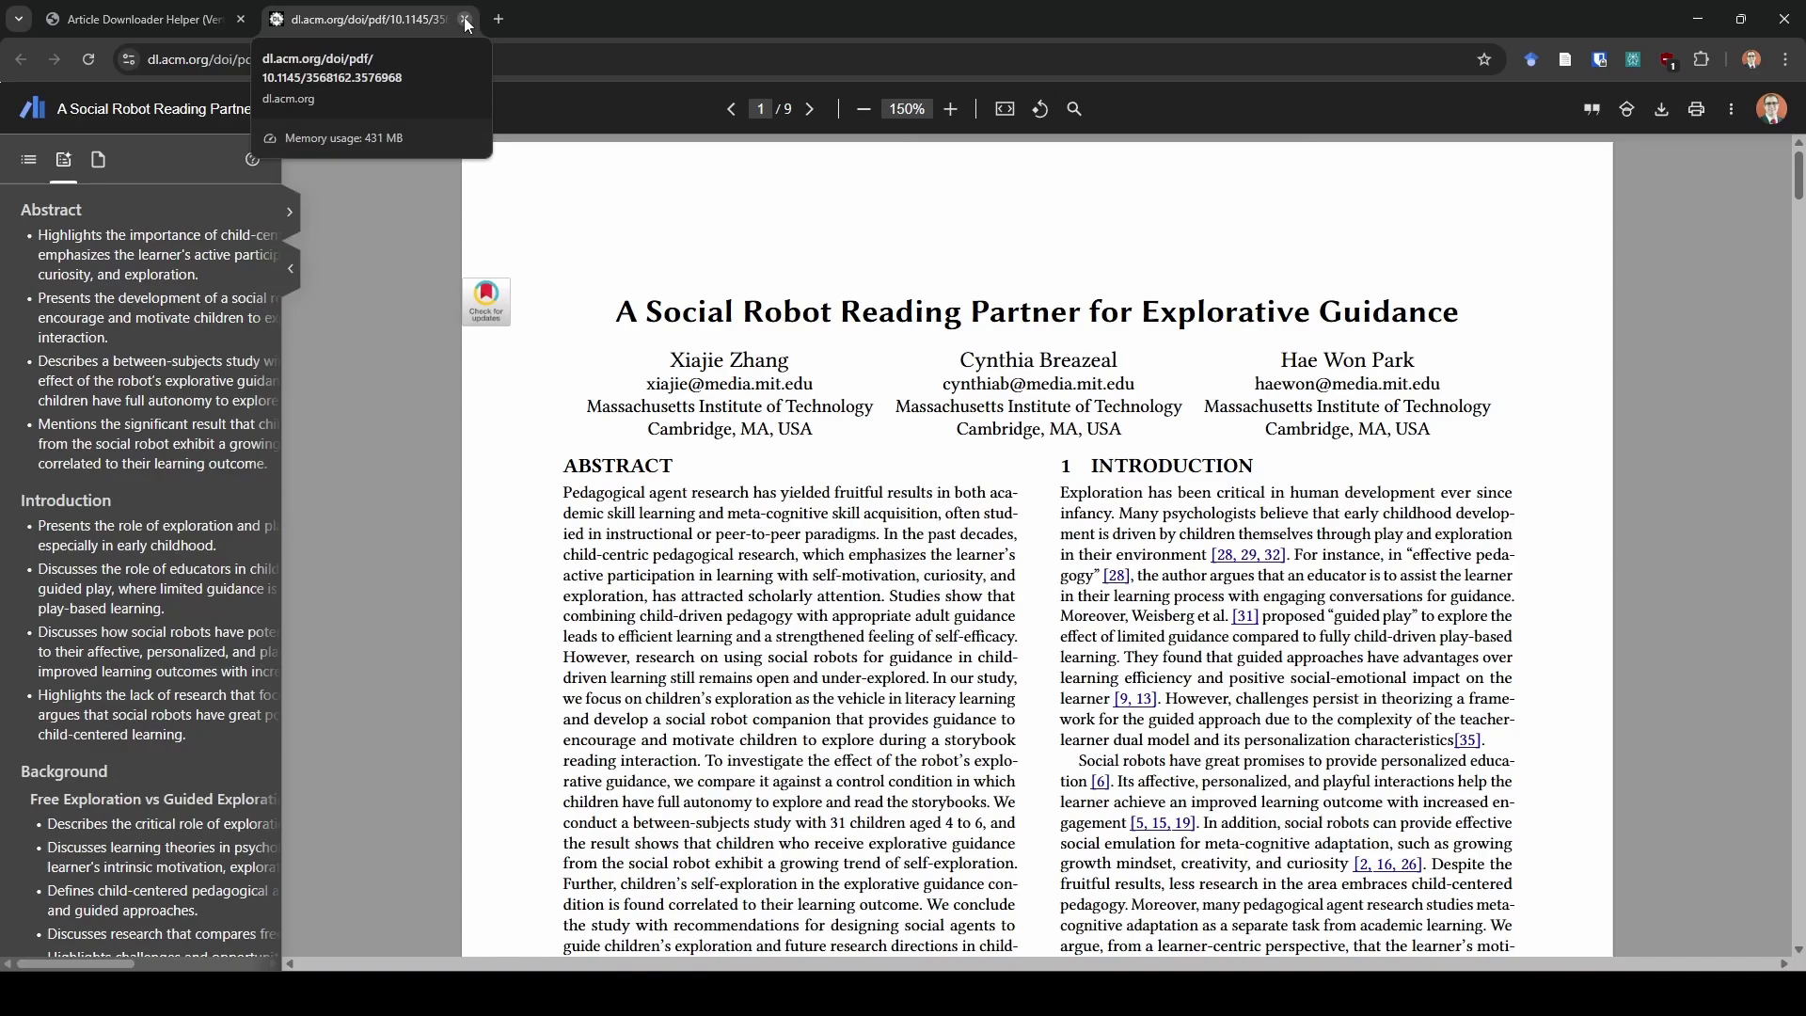
left_click(465, 20)
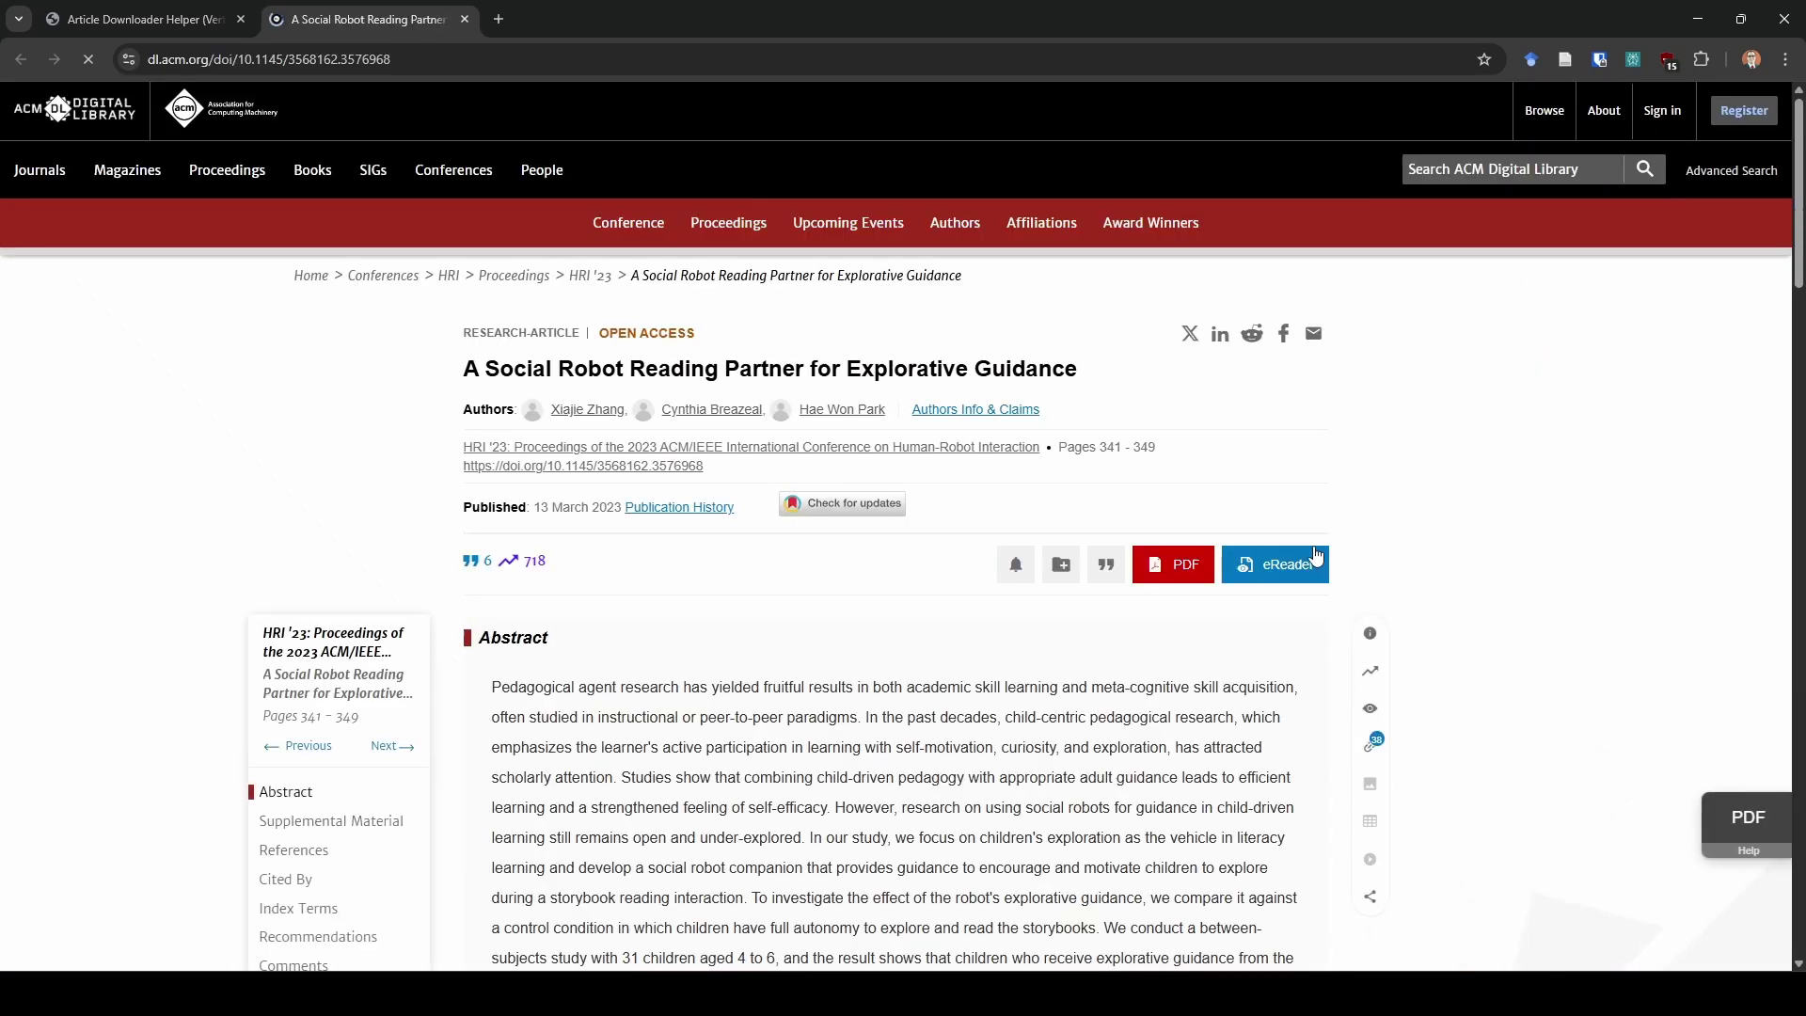
Close the first article's ACM Digital Library page
left_click(465, 19)
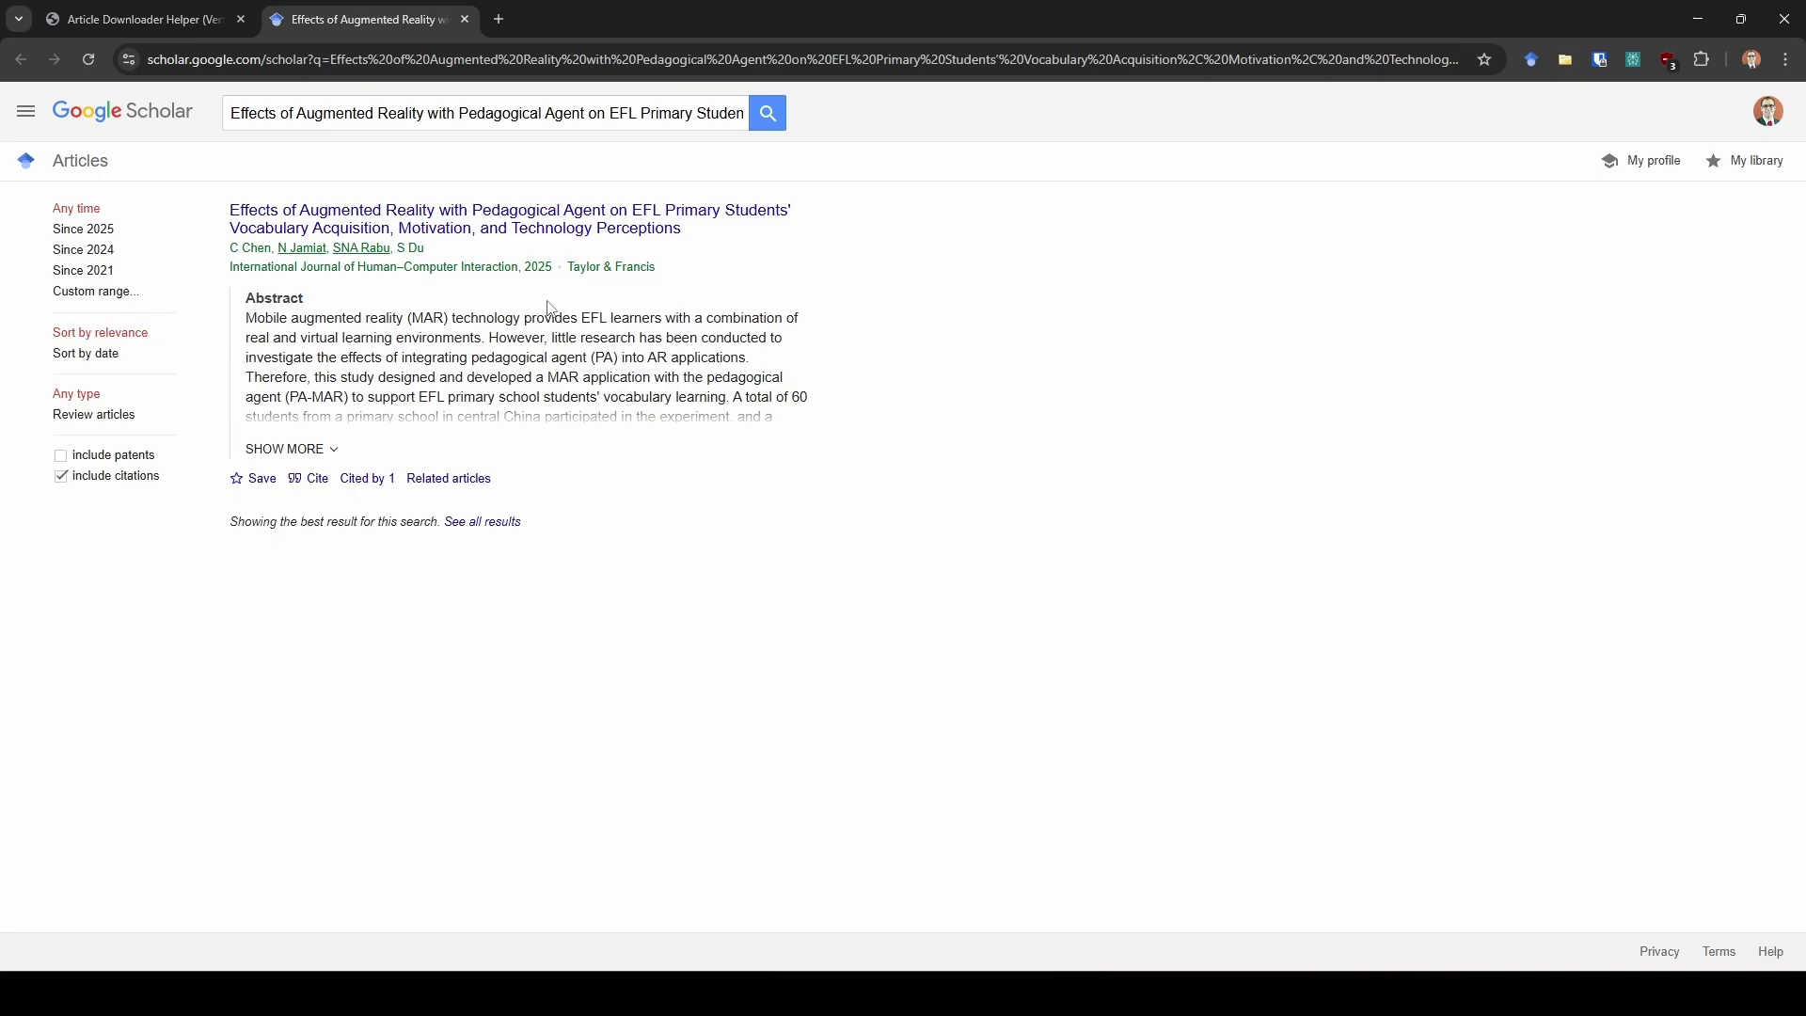
left_click_drag(568, 268, 662, 274)
left_click(664, 275)
Close the online simulations PDF and the ScienceDirect empathic chatbot article tab
left_click(226, 13)
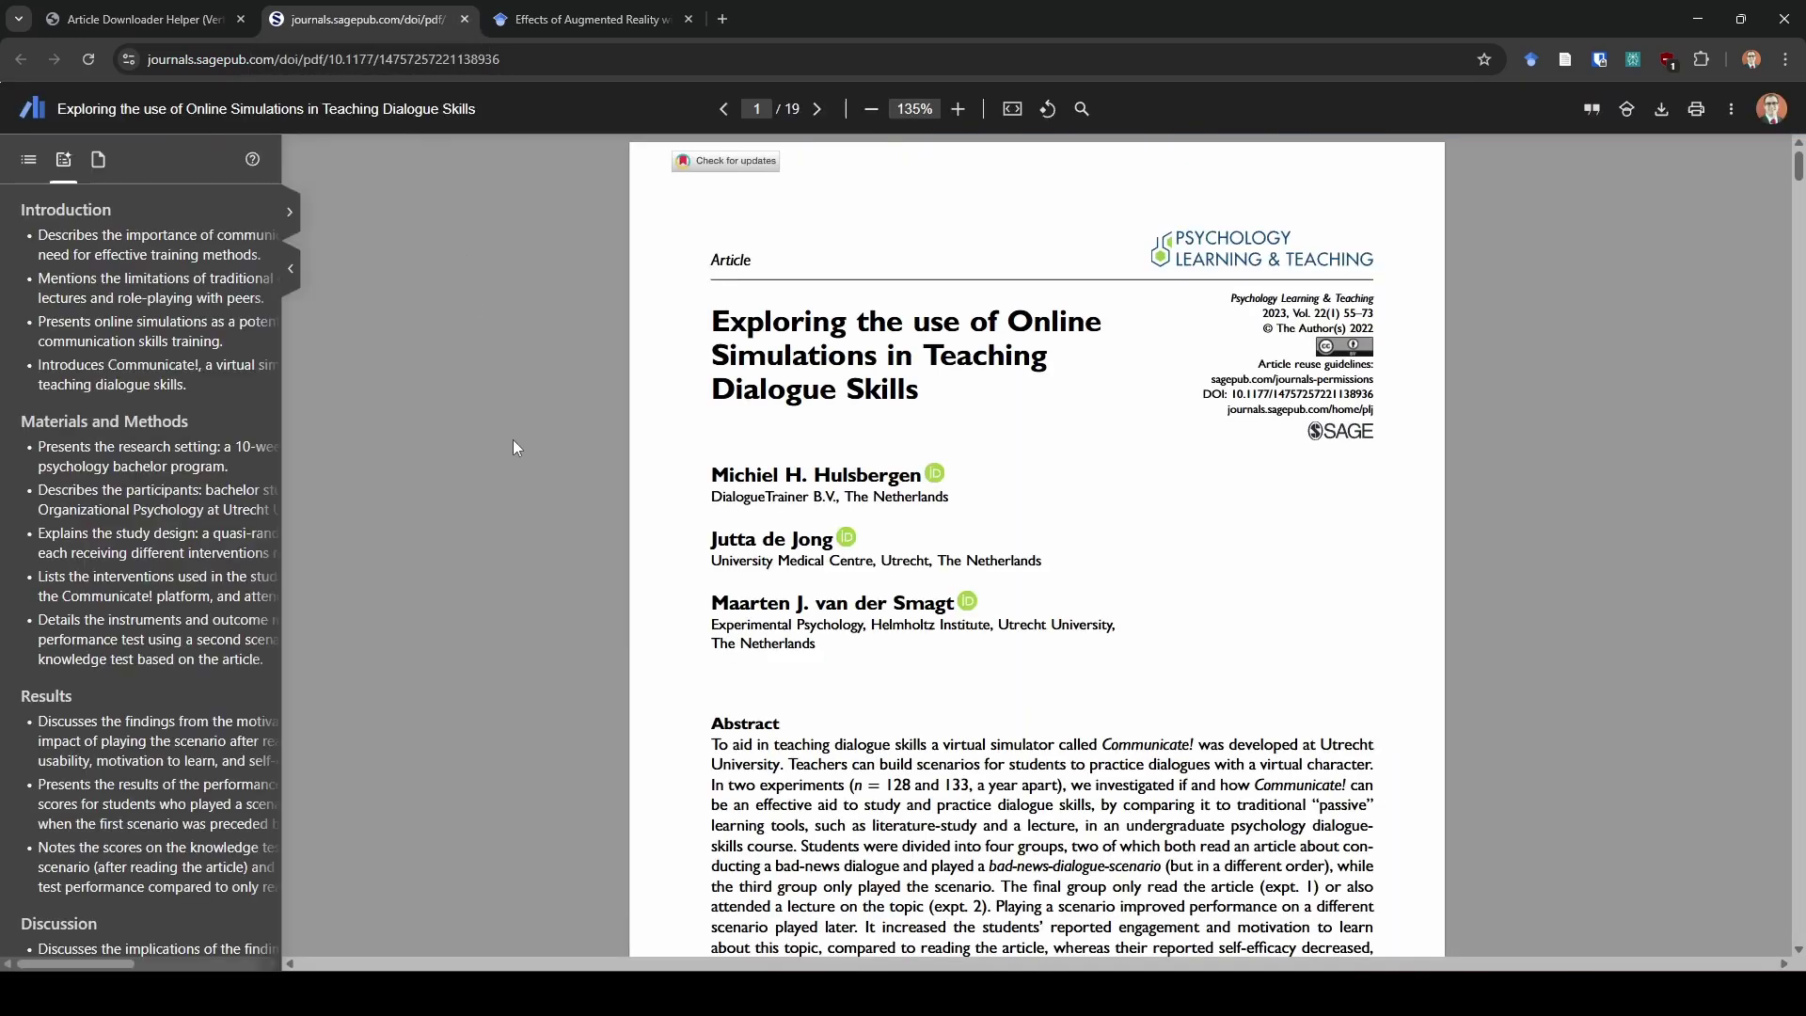
left_click(462, 20)
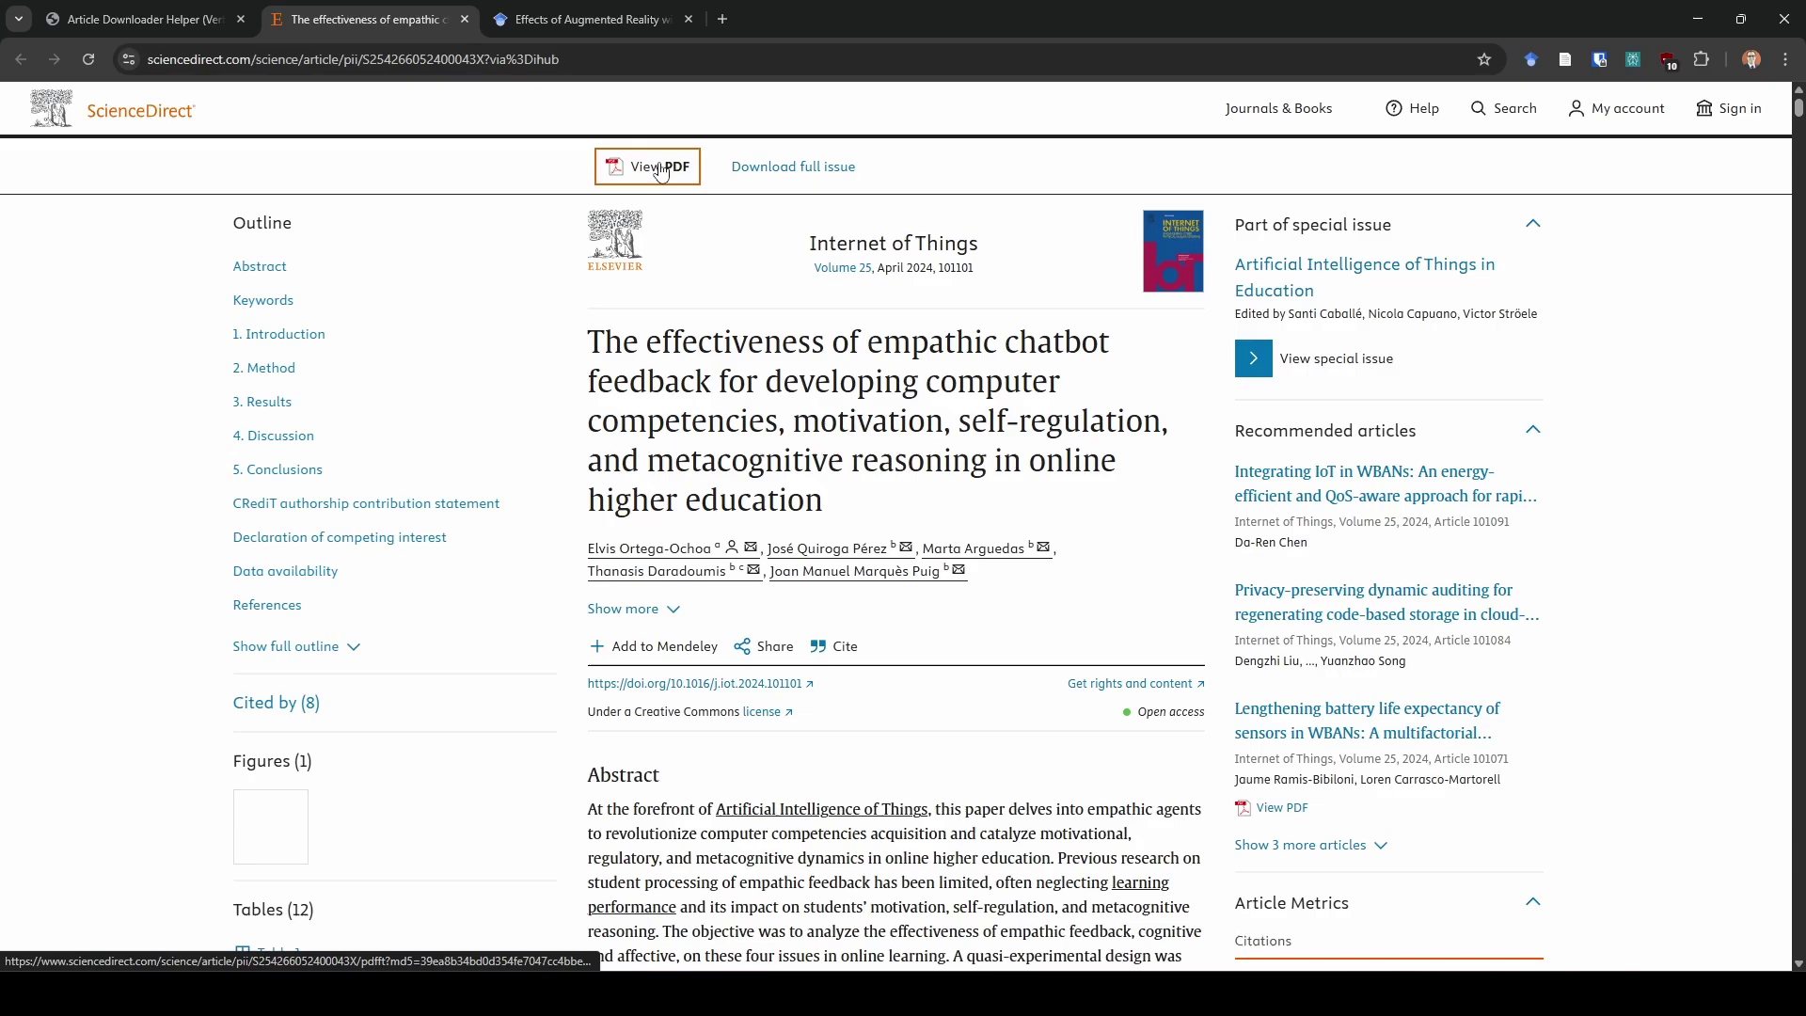
left_click(464, 19)
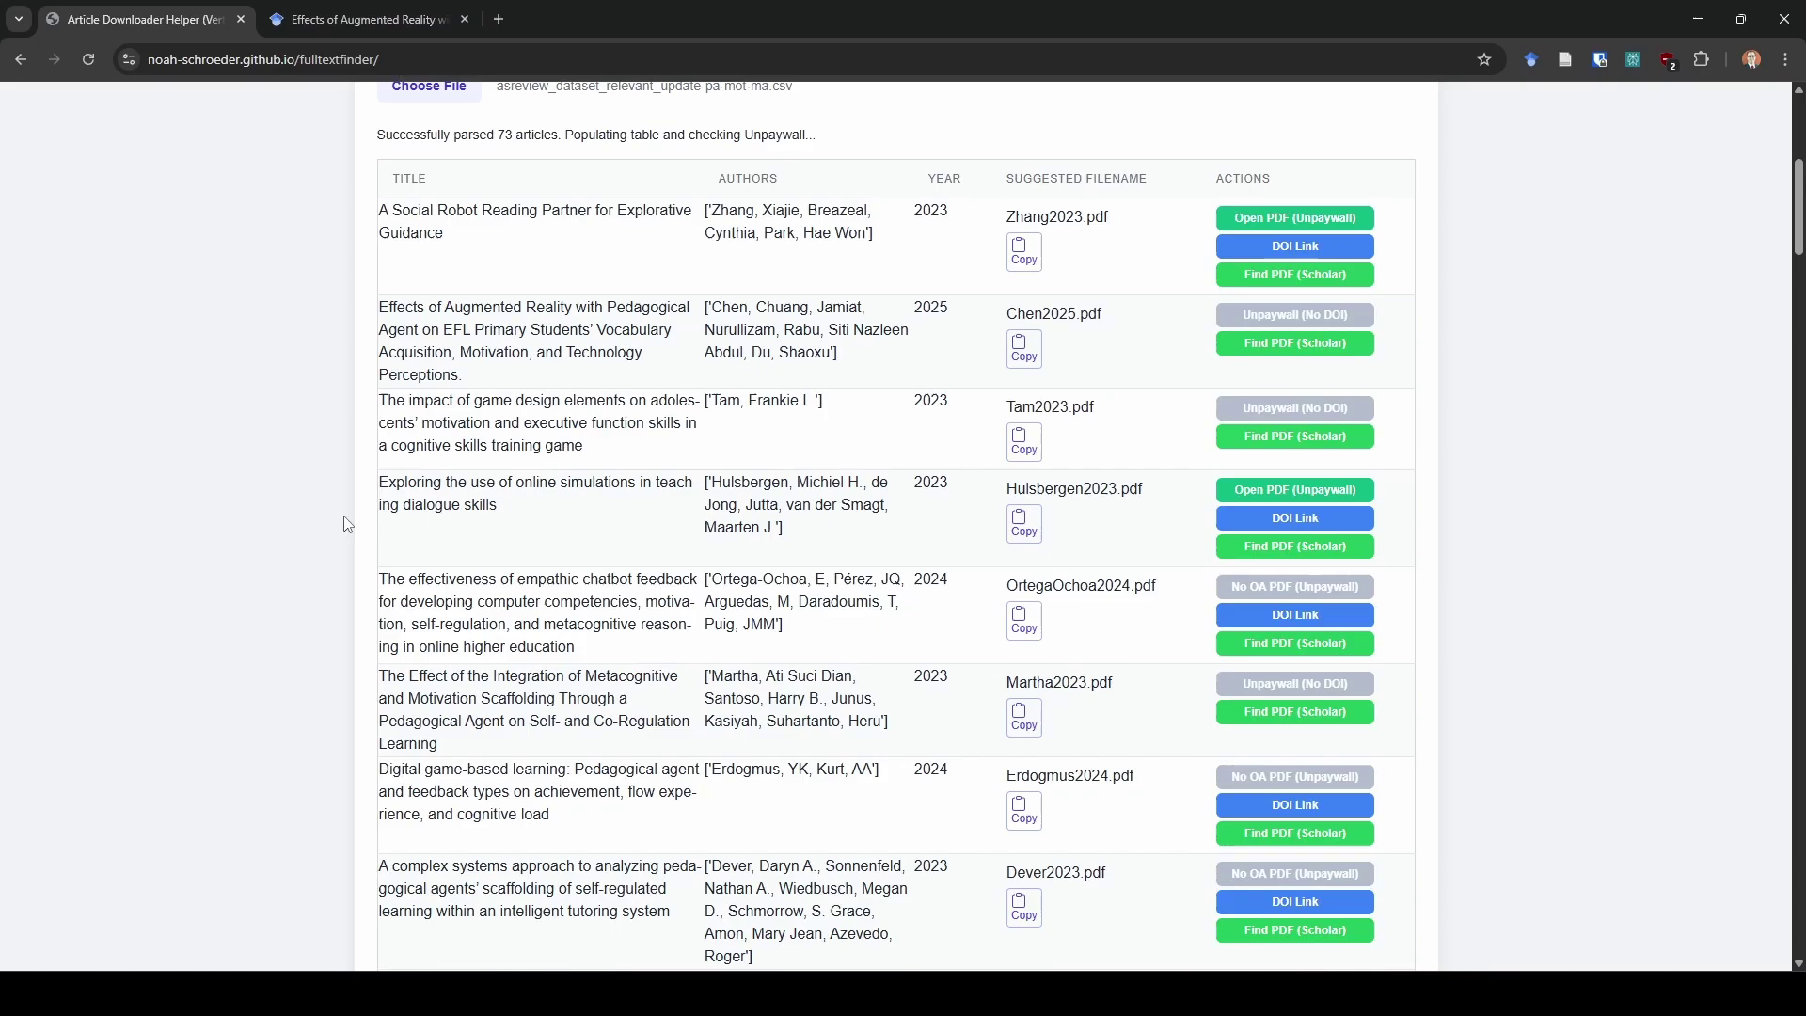
scroll(348, 524, "up", 5)
scroll(343, 524, "up", 1)
scroll(339, 524, "down", 3)
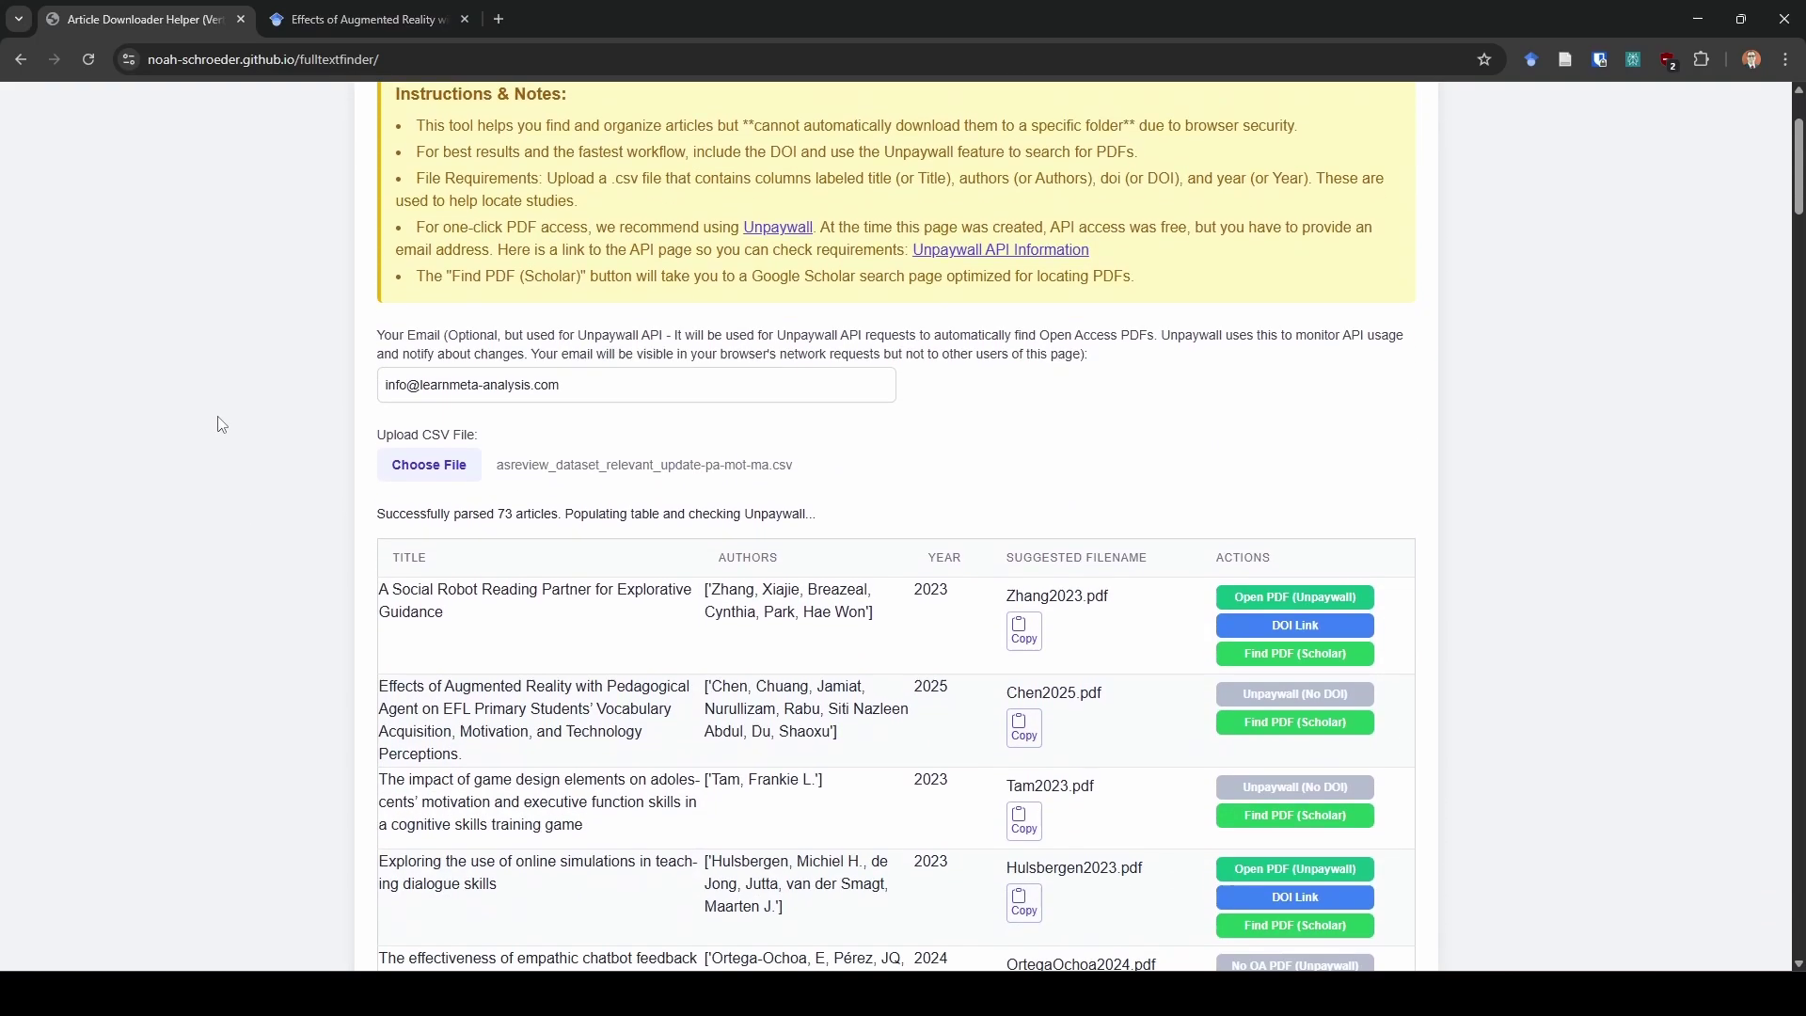
scroll(330, 375, "up", 2)
scroll(332, 381, "up", 1)
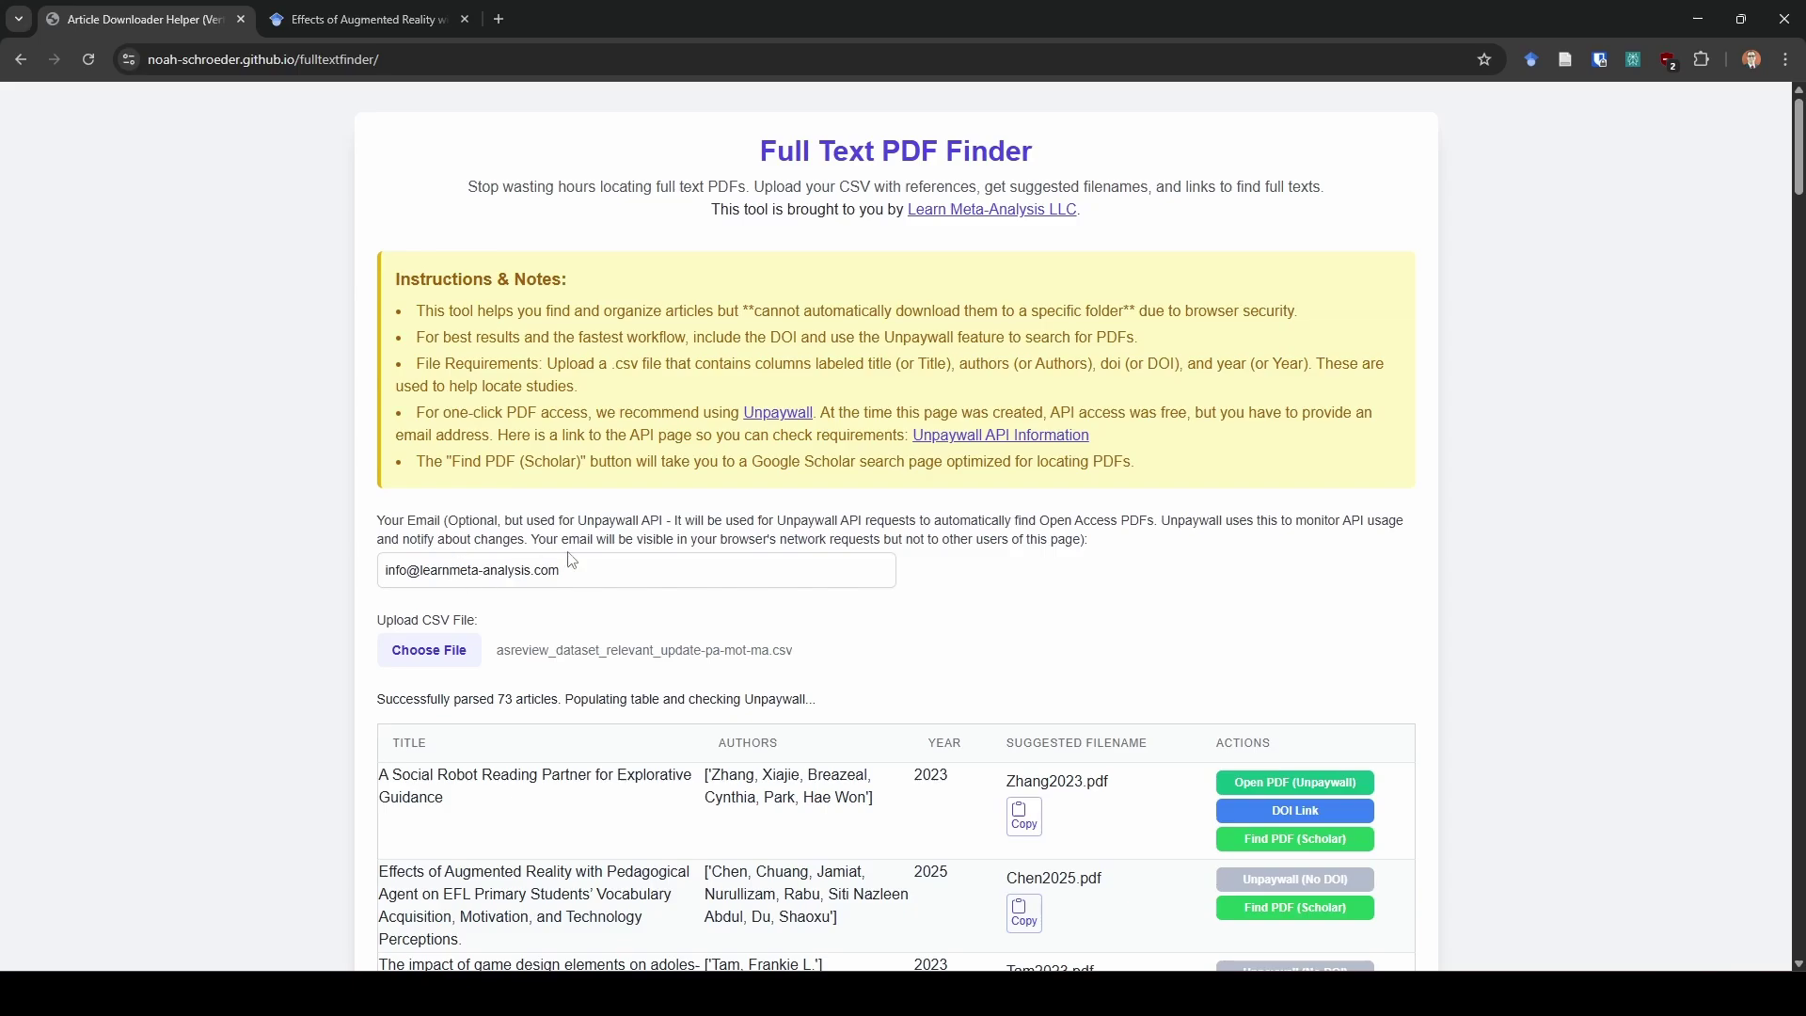
scroll(580, 633, "down", 4)
scroll(580, 633, "down", 13)
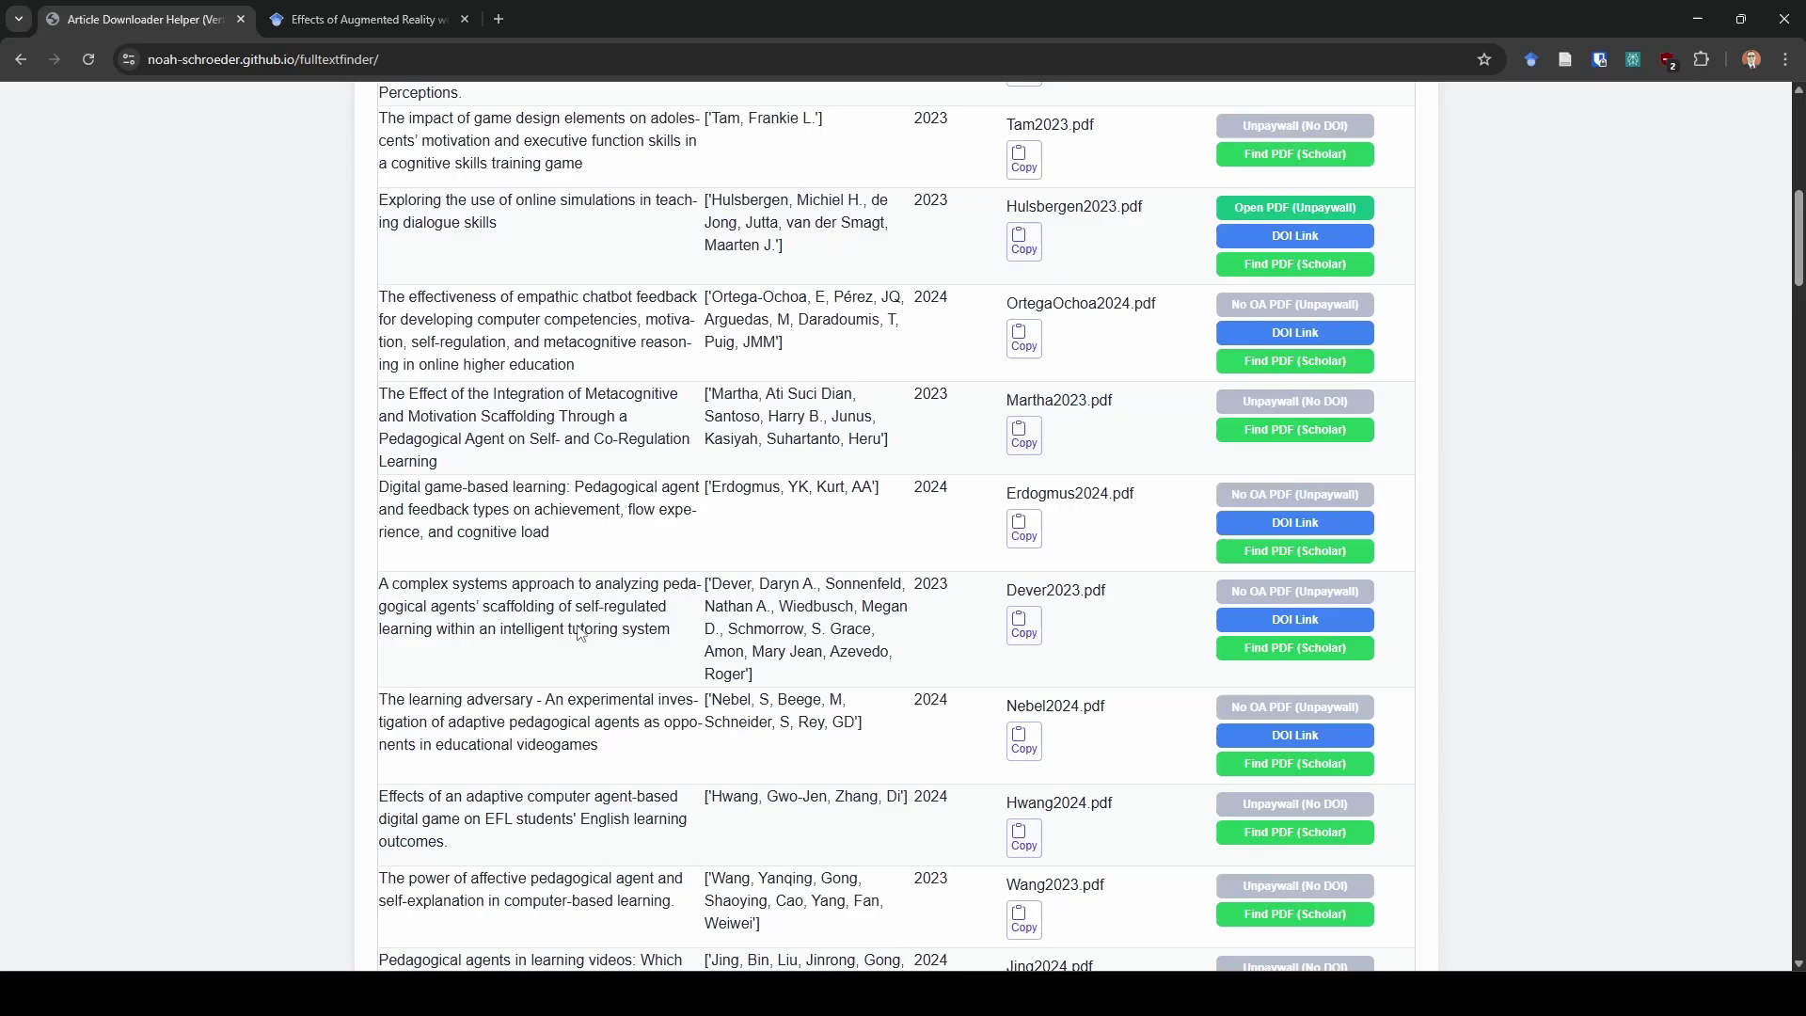
scroll(579, 625, "down", 1)
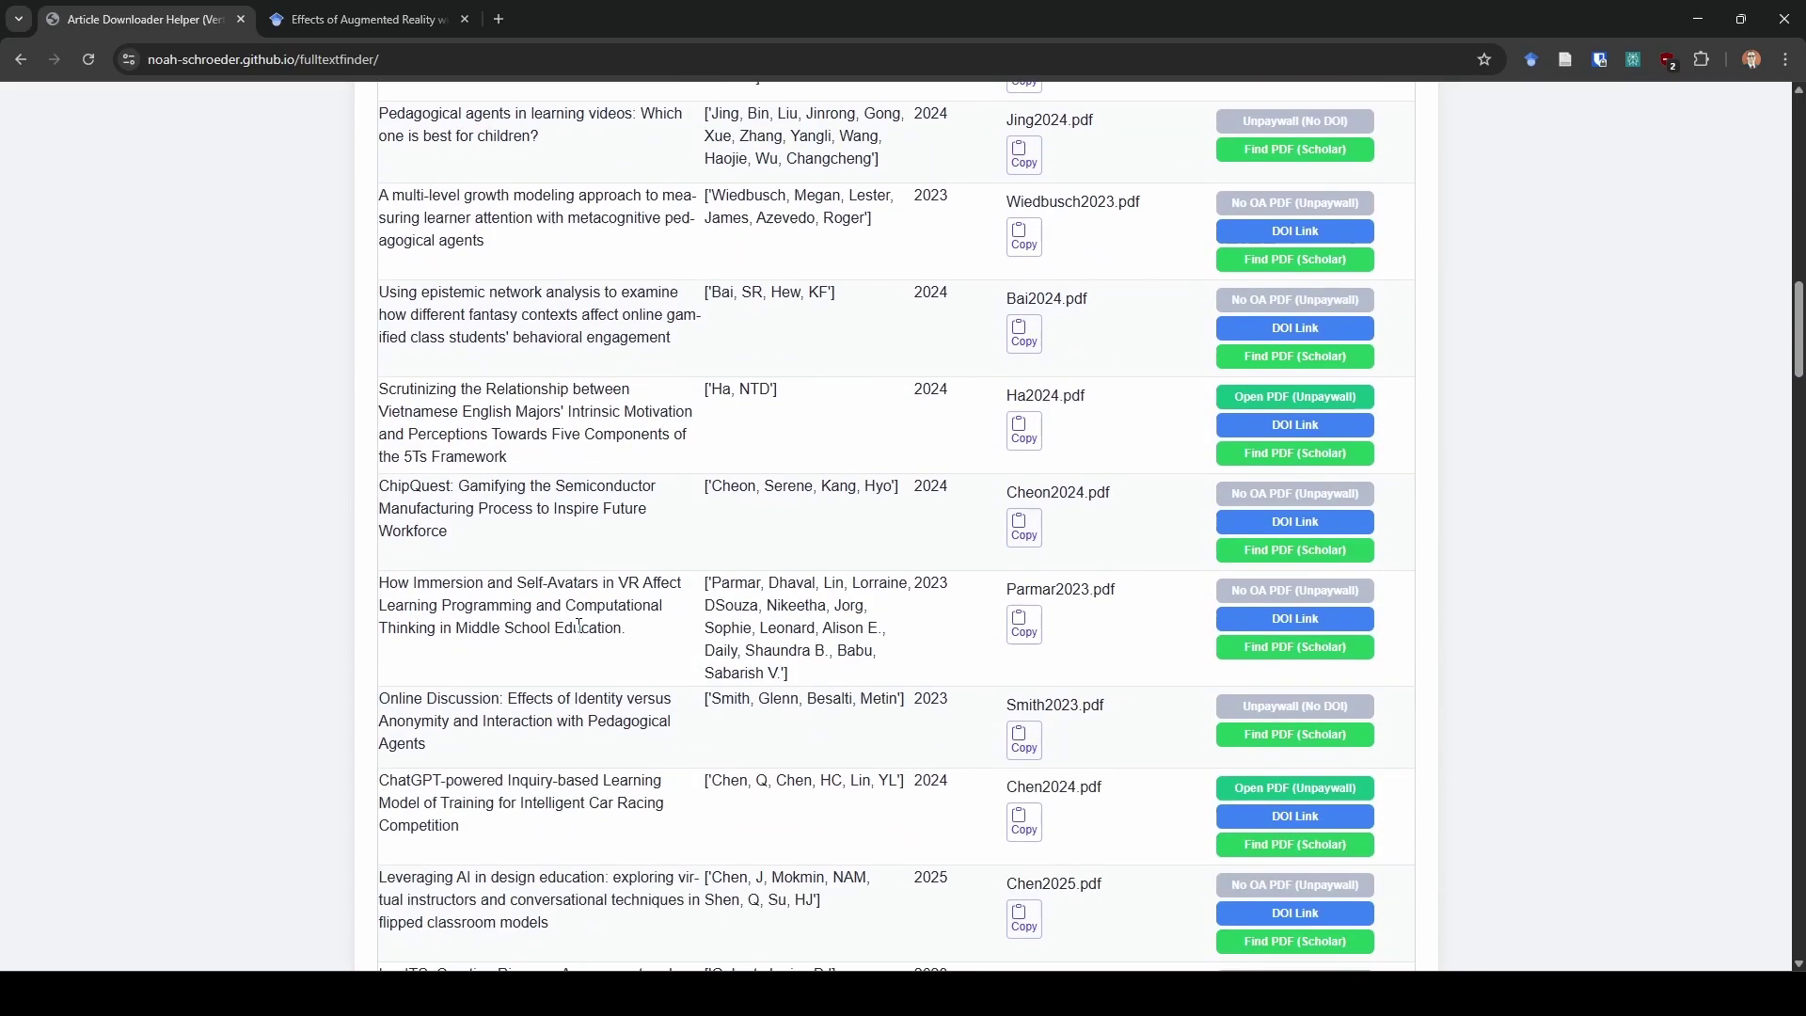
scroll(580, 625, "up", 17)
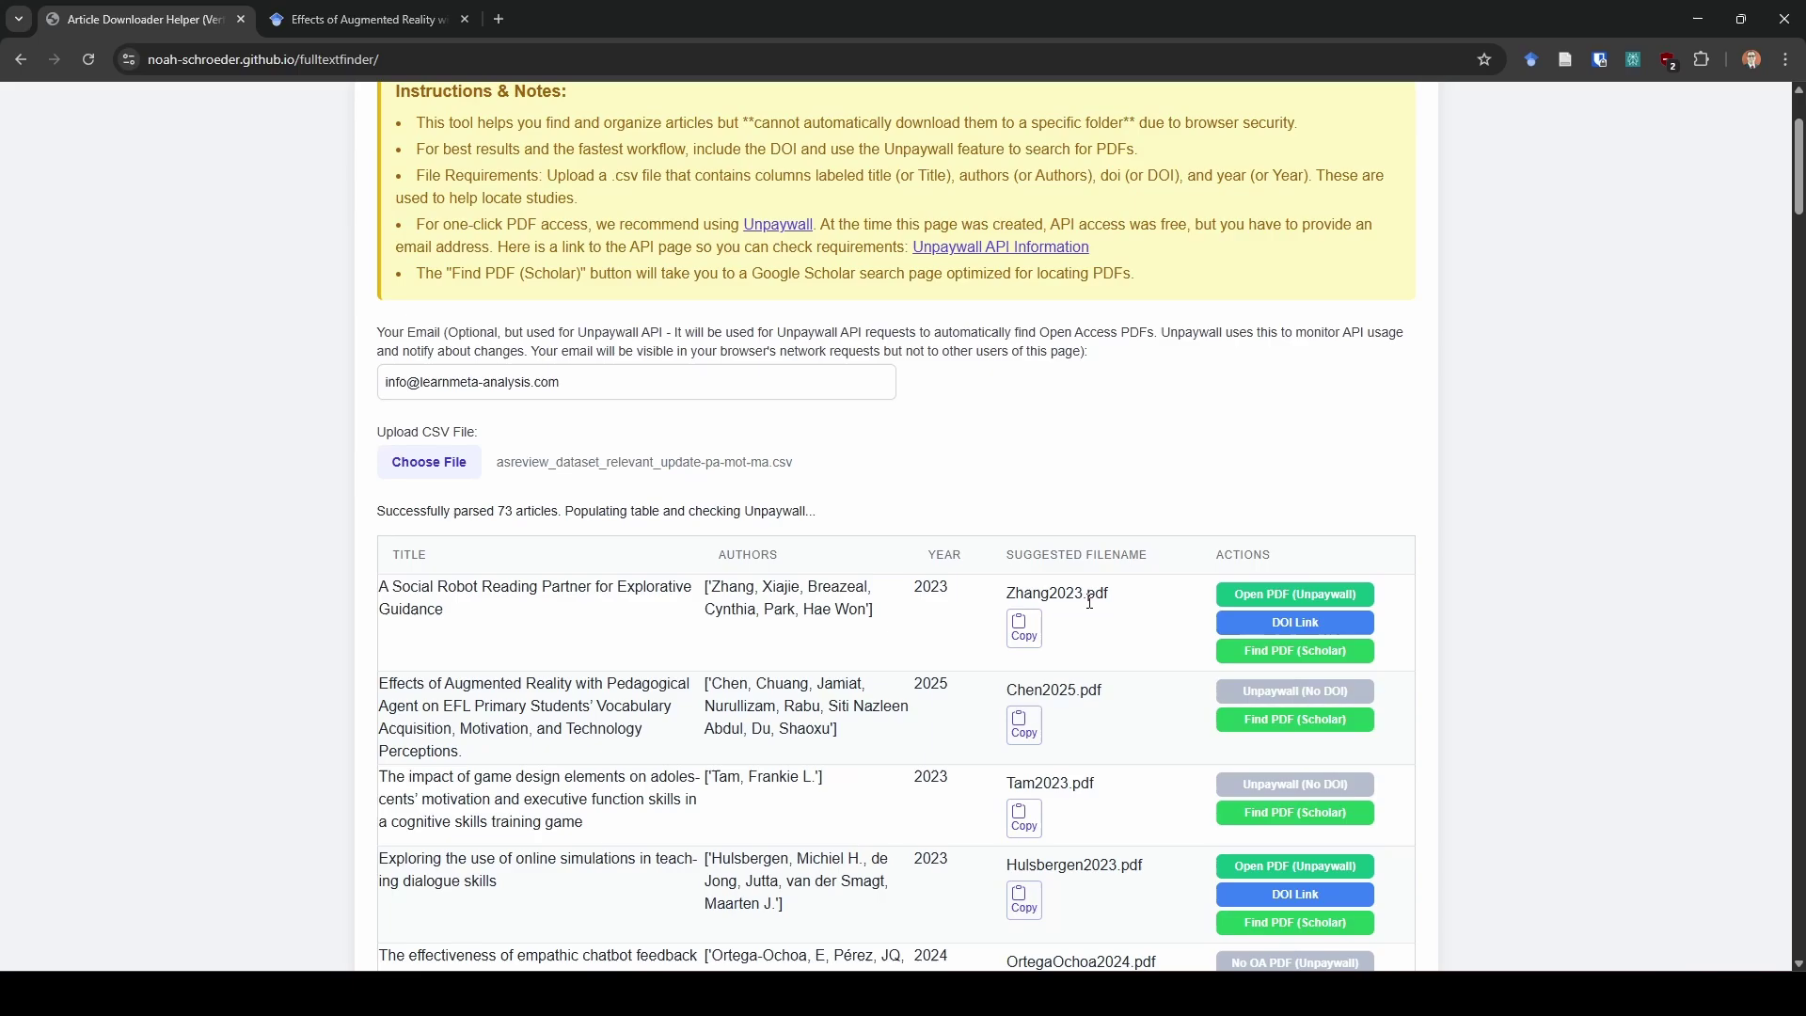
Open Zhang2023's Unpaywall PDF, download it as 3568162.3576968.pdf, then close the PDF tab
left_click(1317, 594)
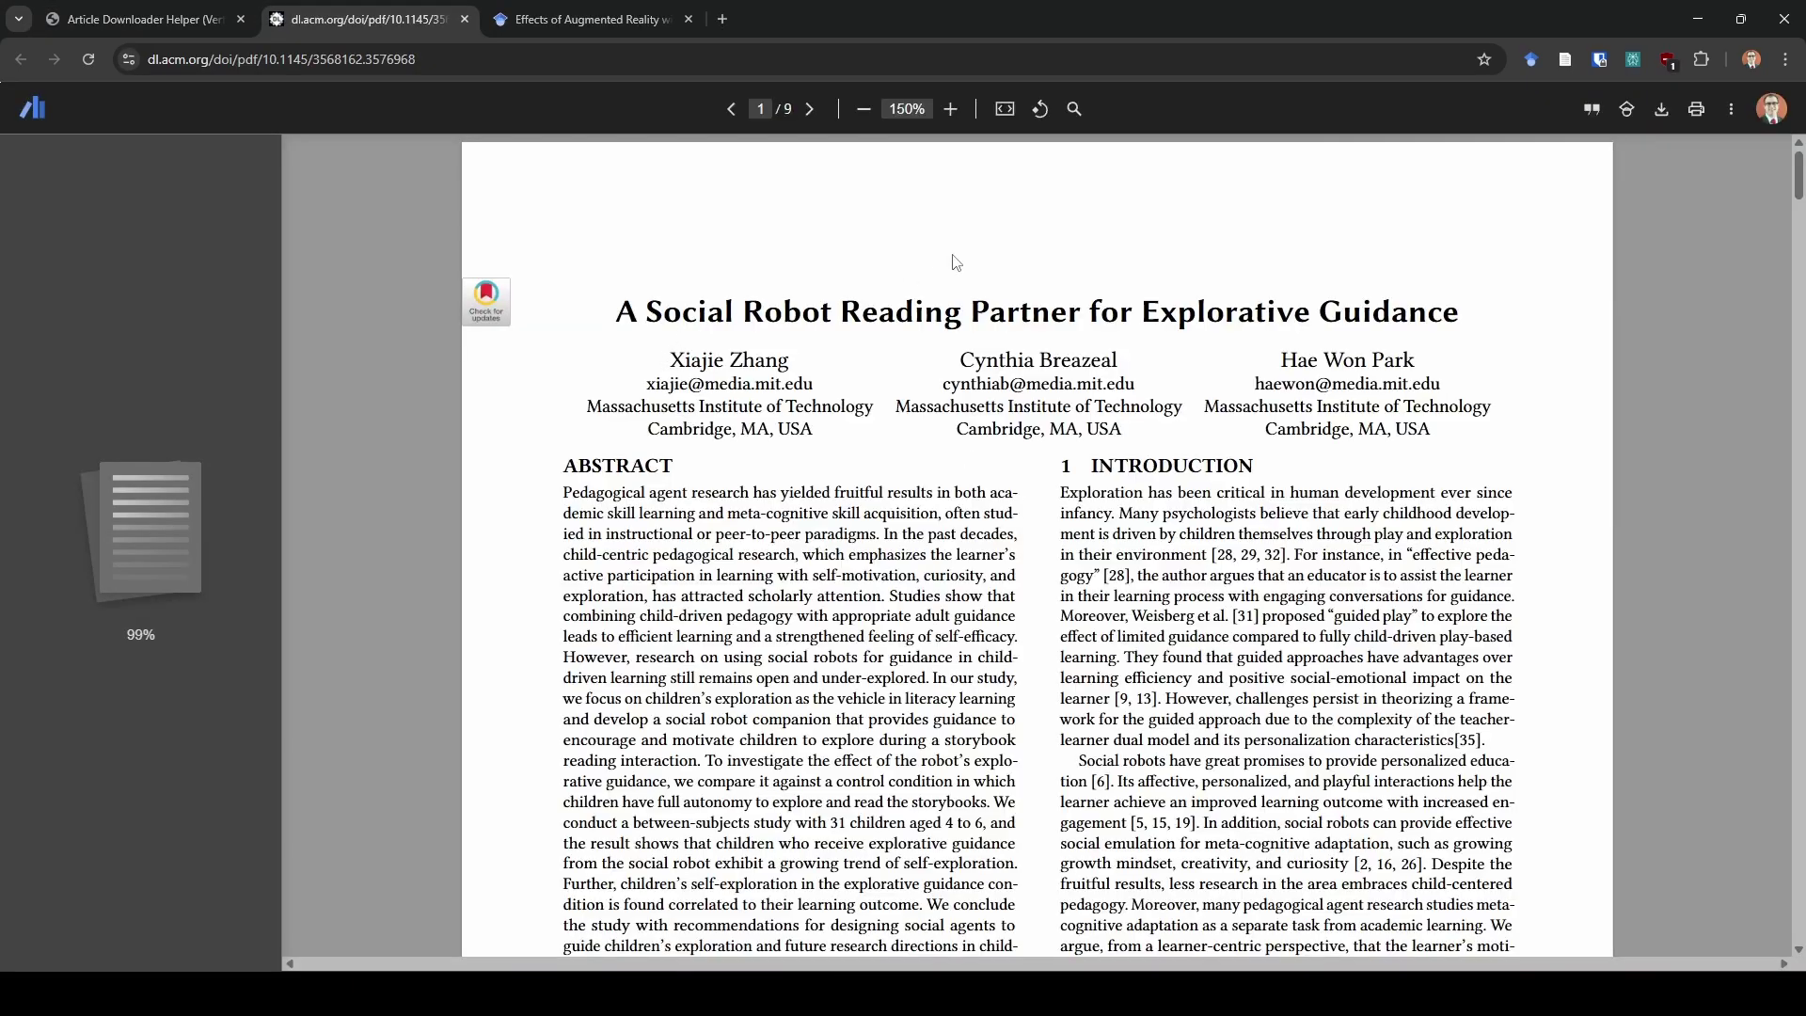
left_click(1661, 108)
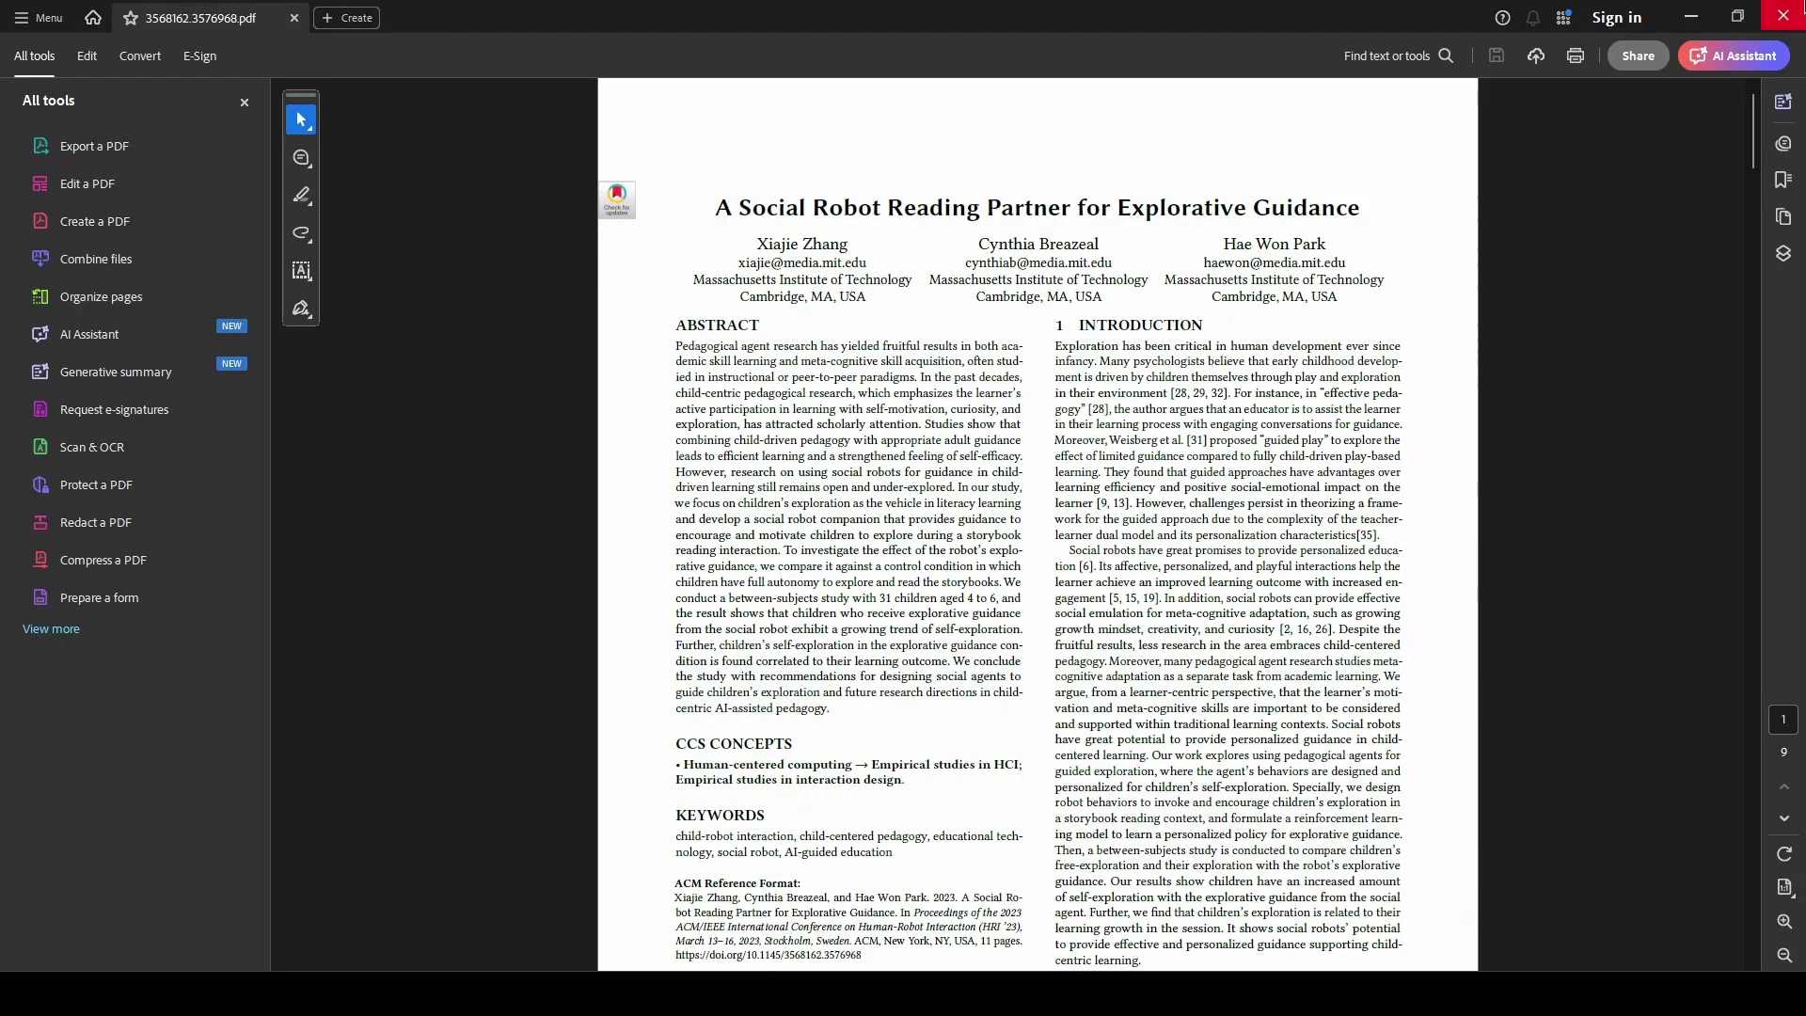
left_click(1784, 15)
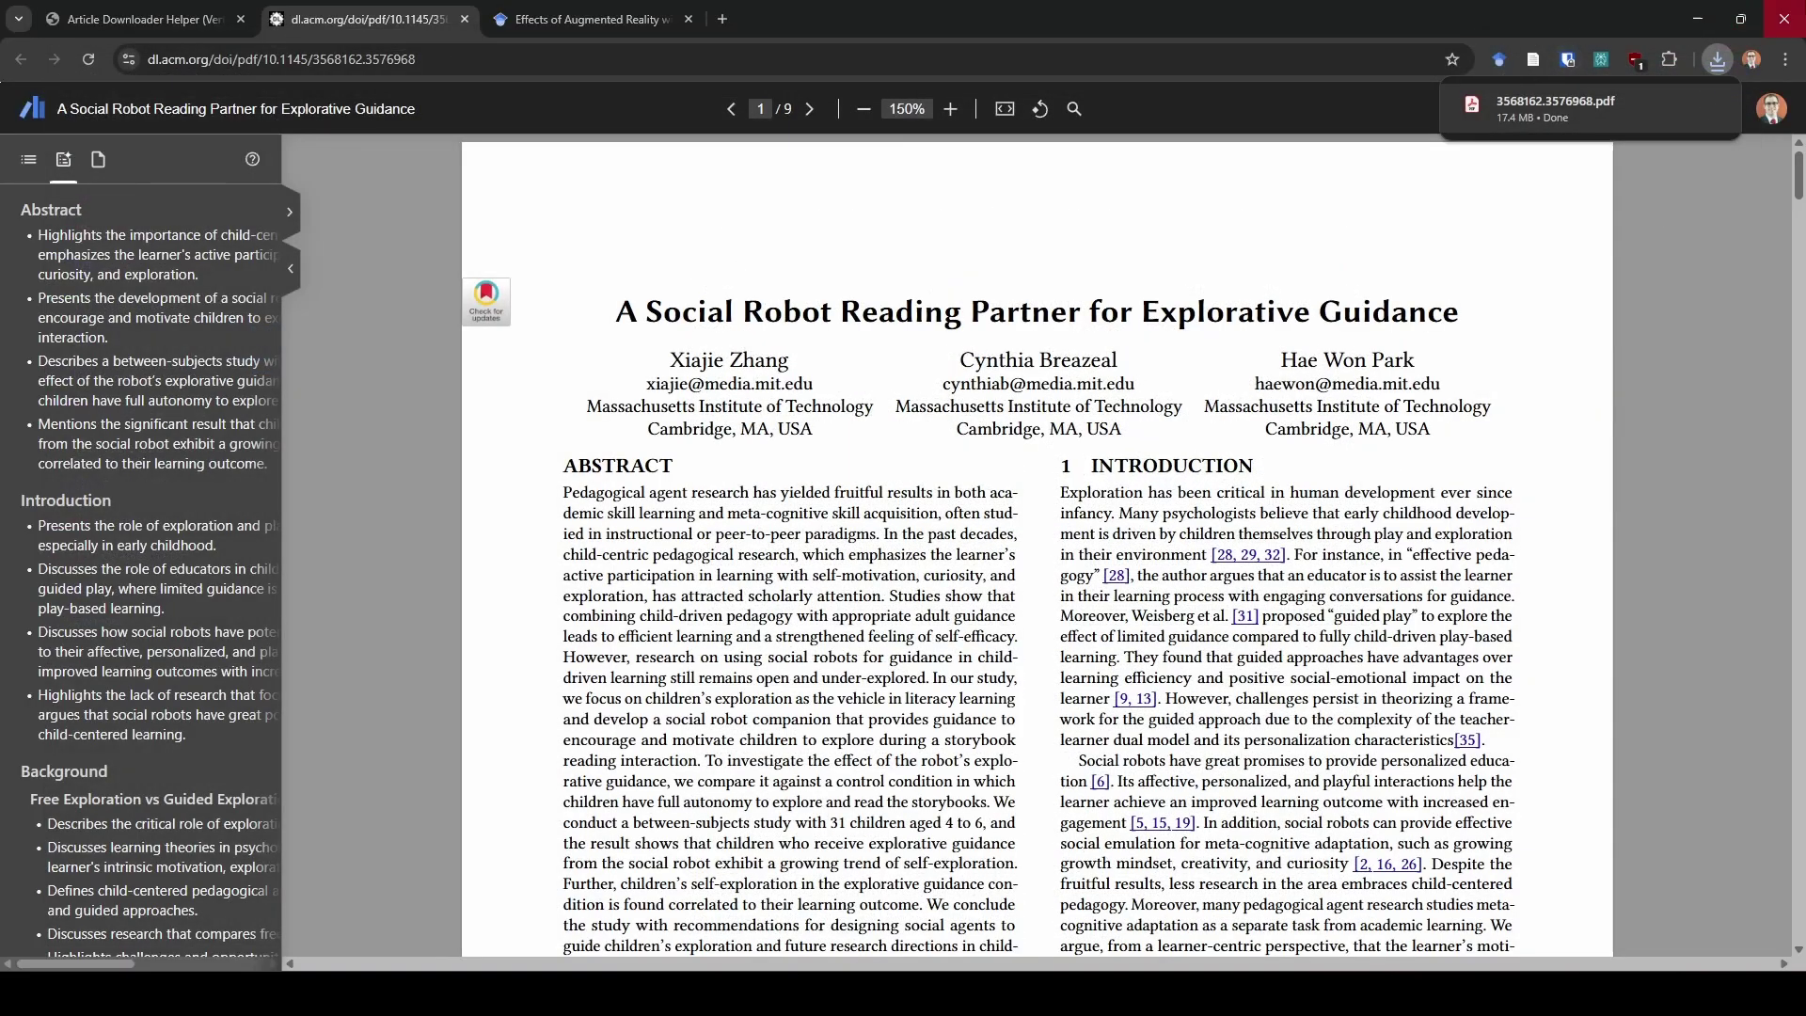
left_click(1673, 110)
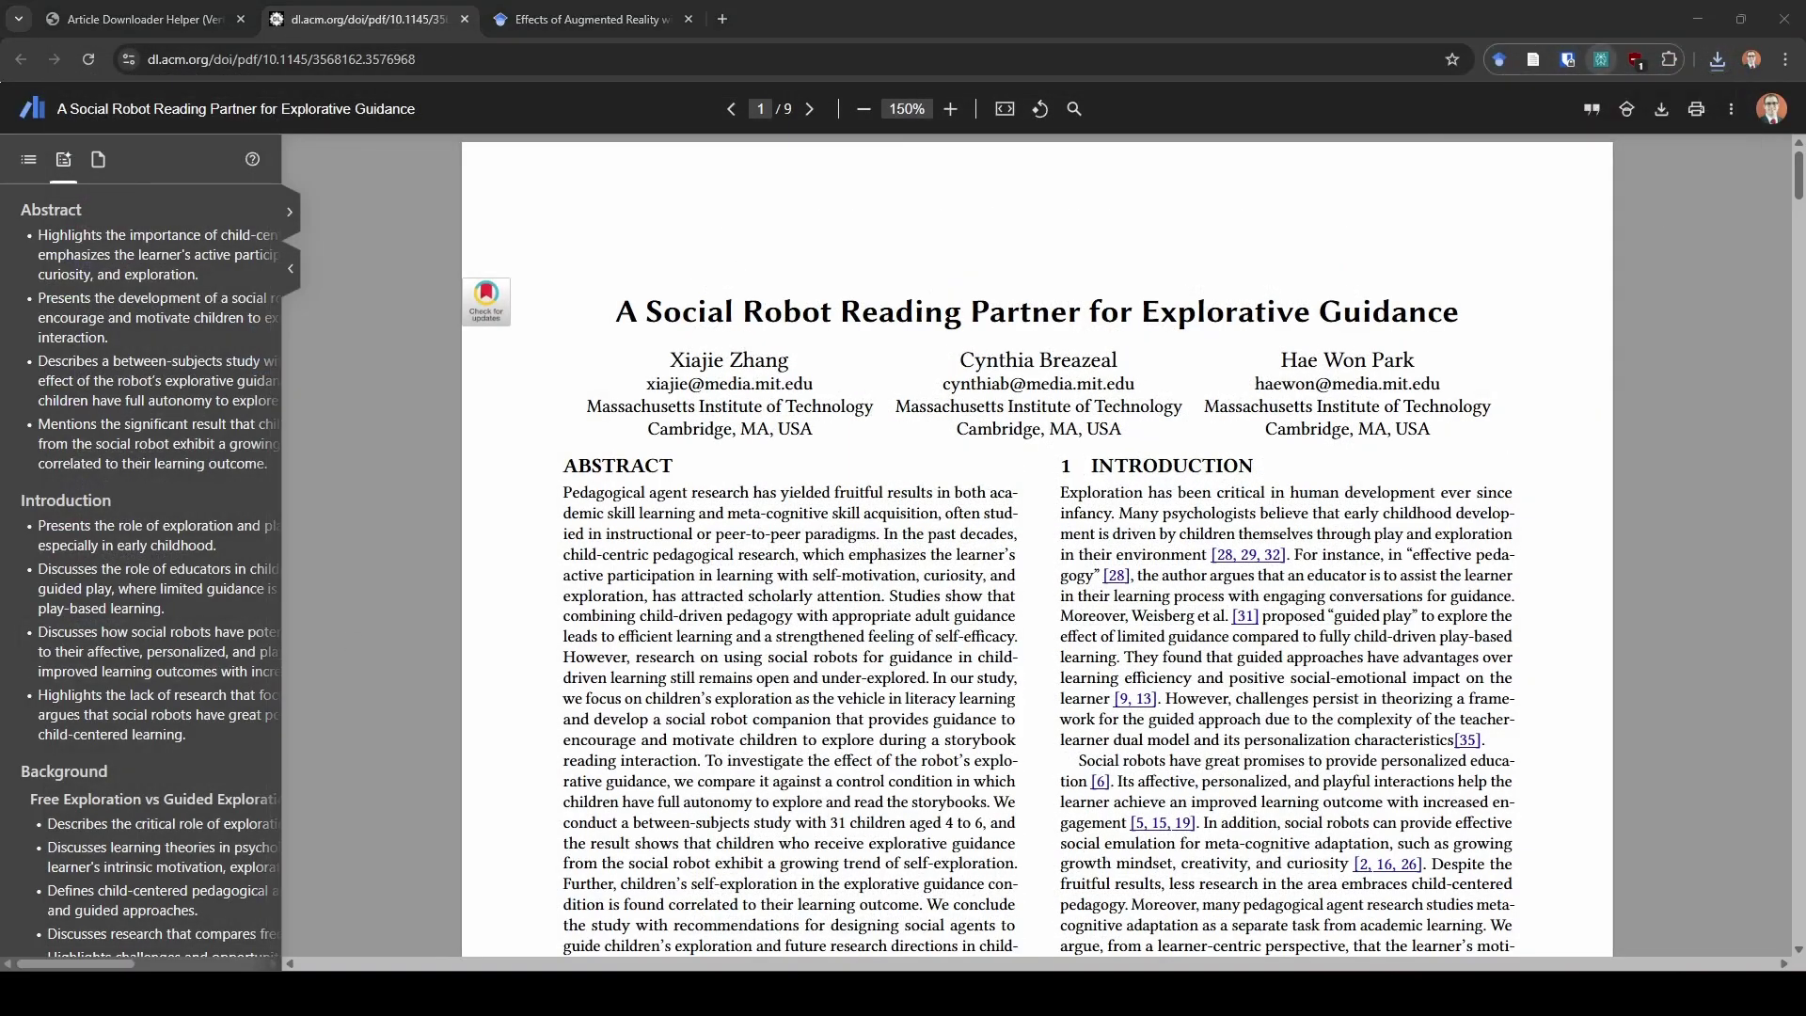
left_click(453, 655)
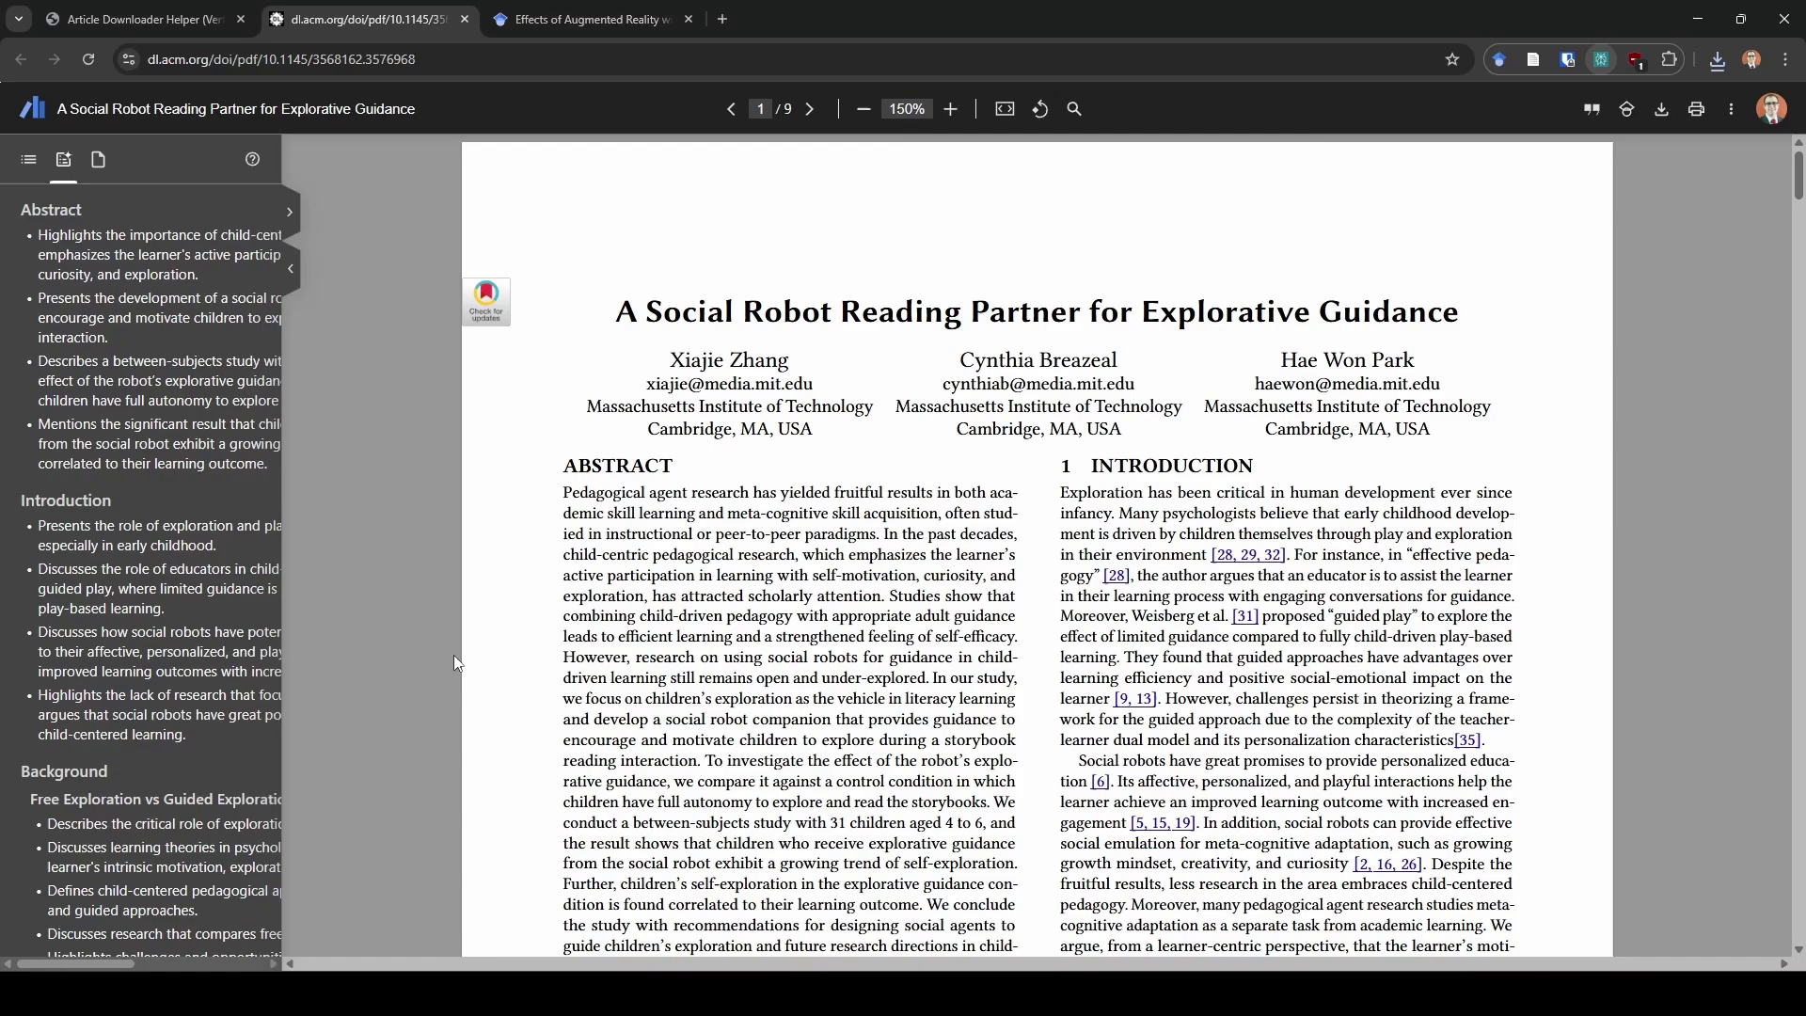
left_click(466, 20)
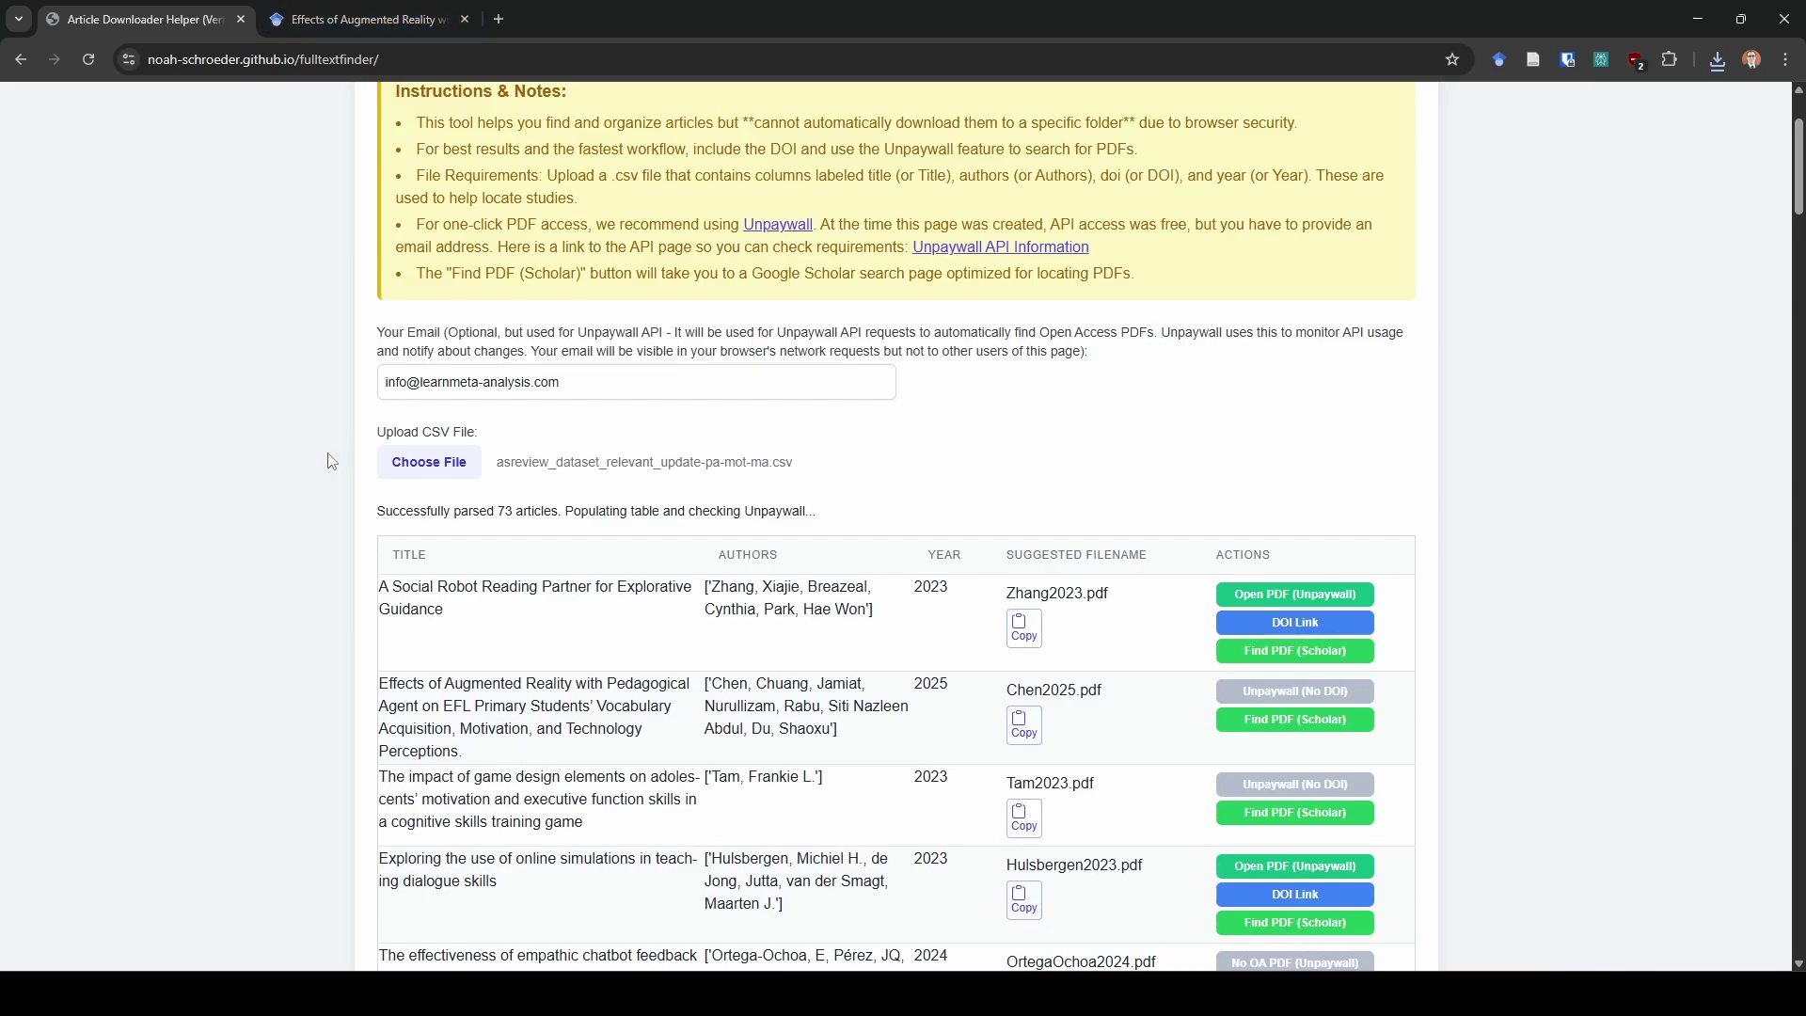
scroll(331, 461, "down", 15)
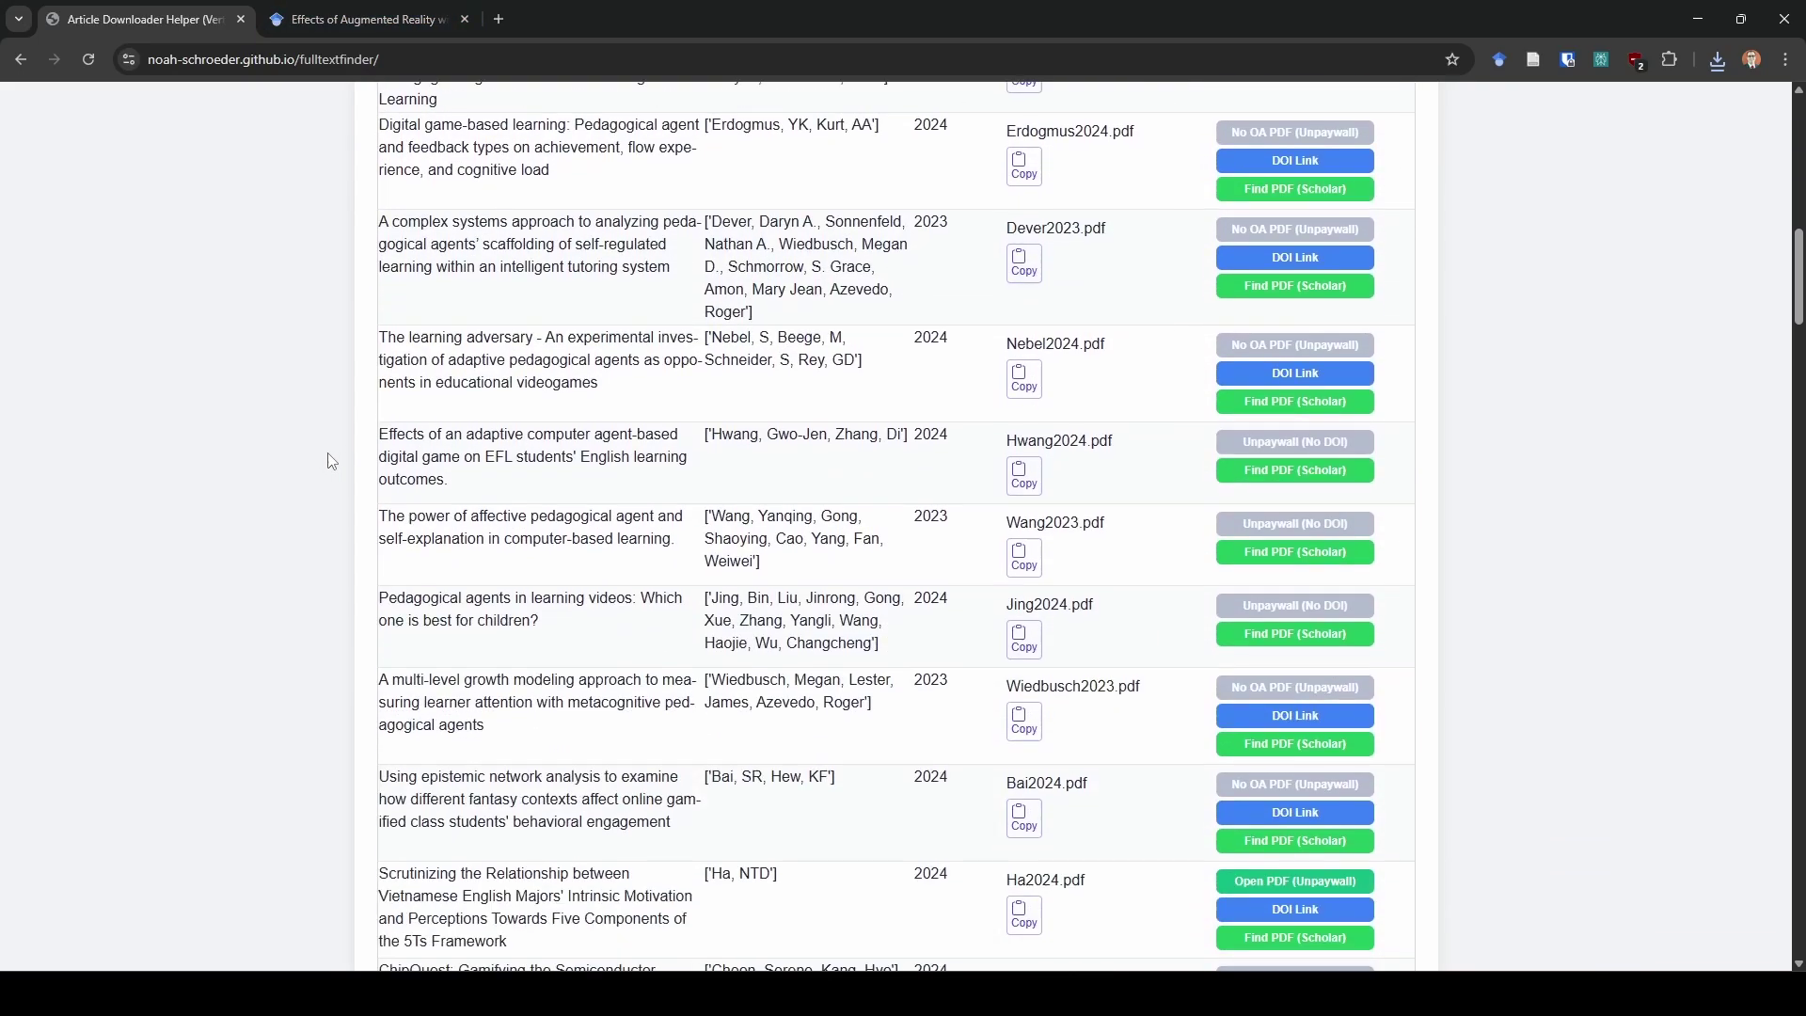
key("Home")
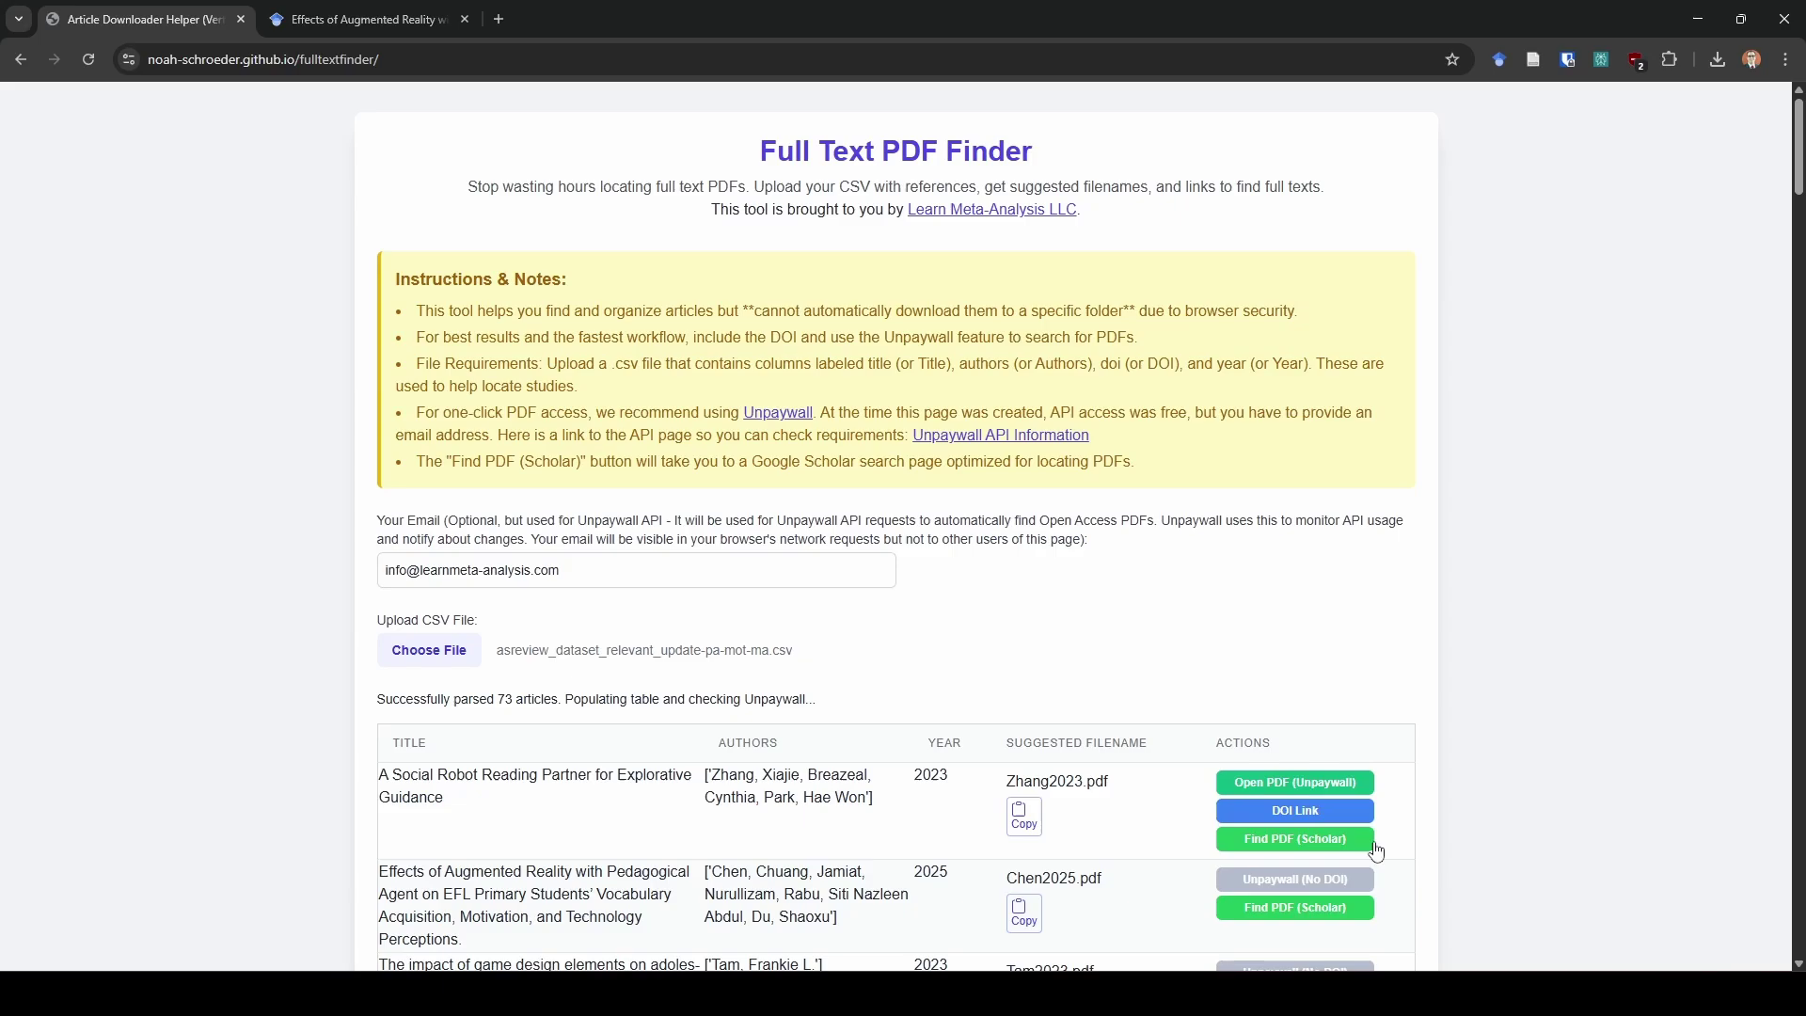
scroll(1447, 835, "down", 3)
scroll(1447, 834, "down", 3)
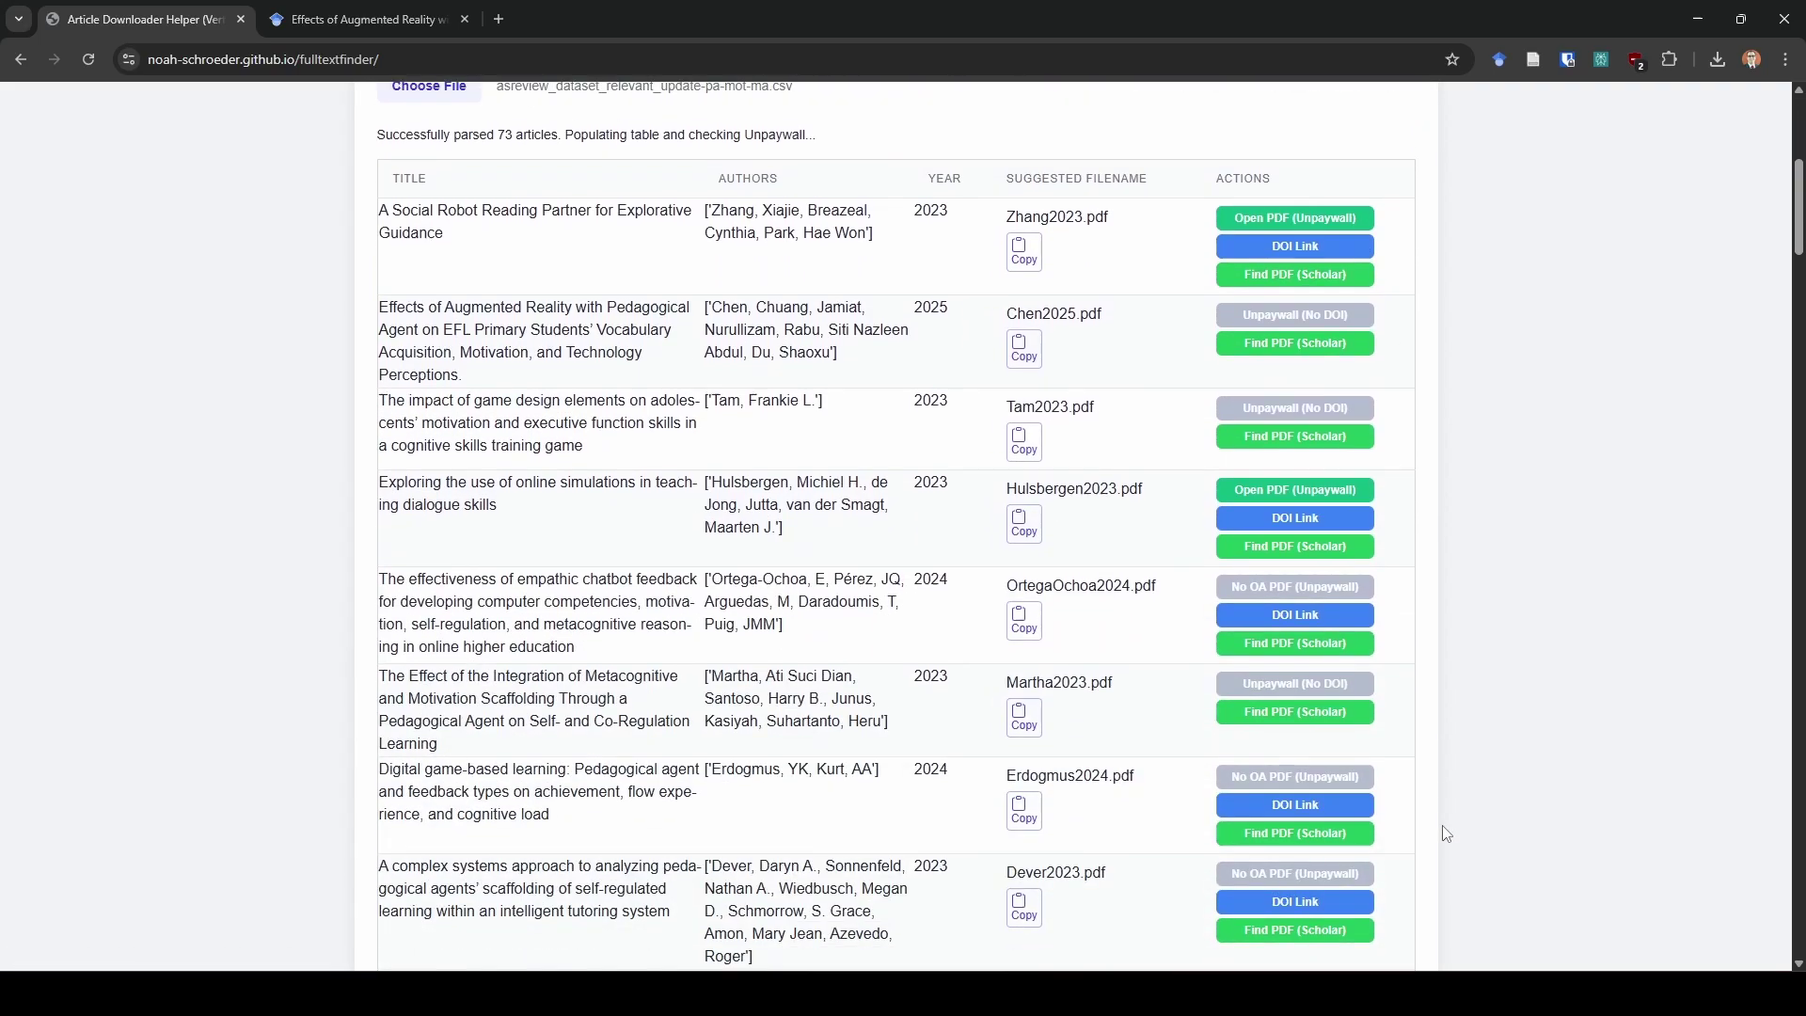
scroll(1446, 834, "up", 6)
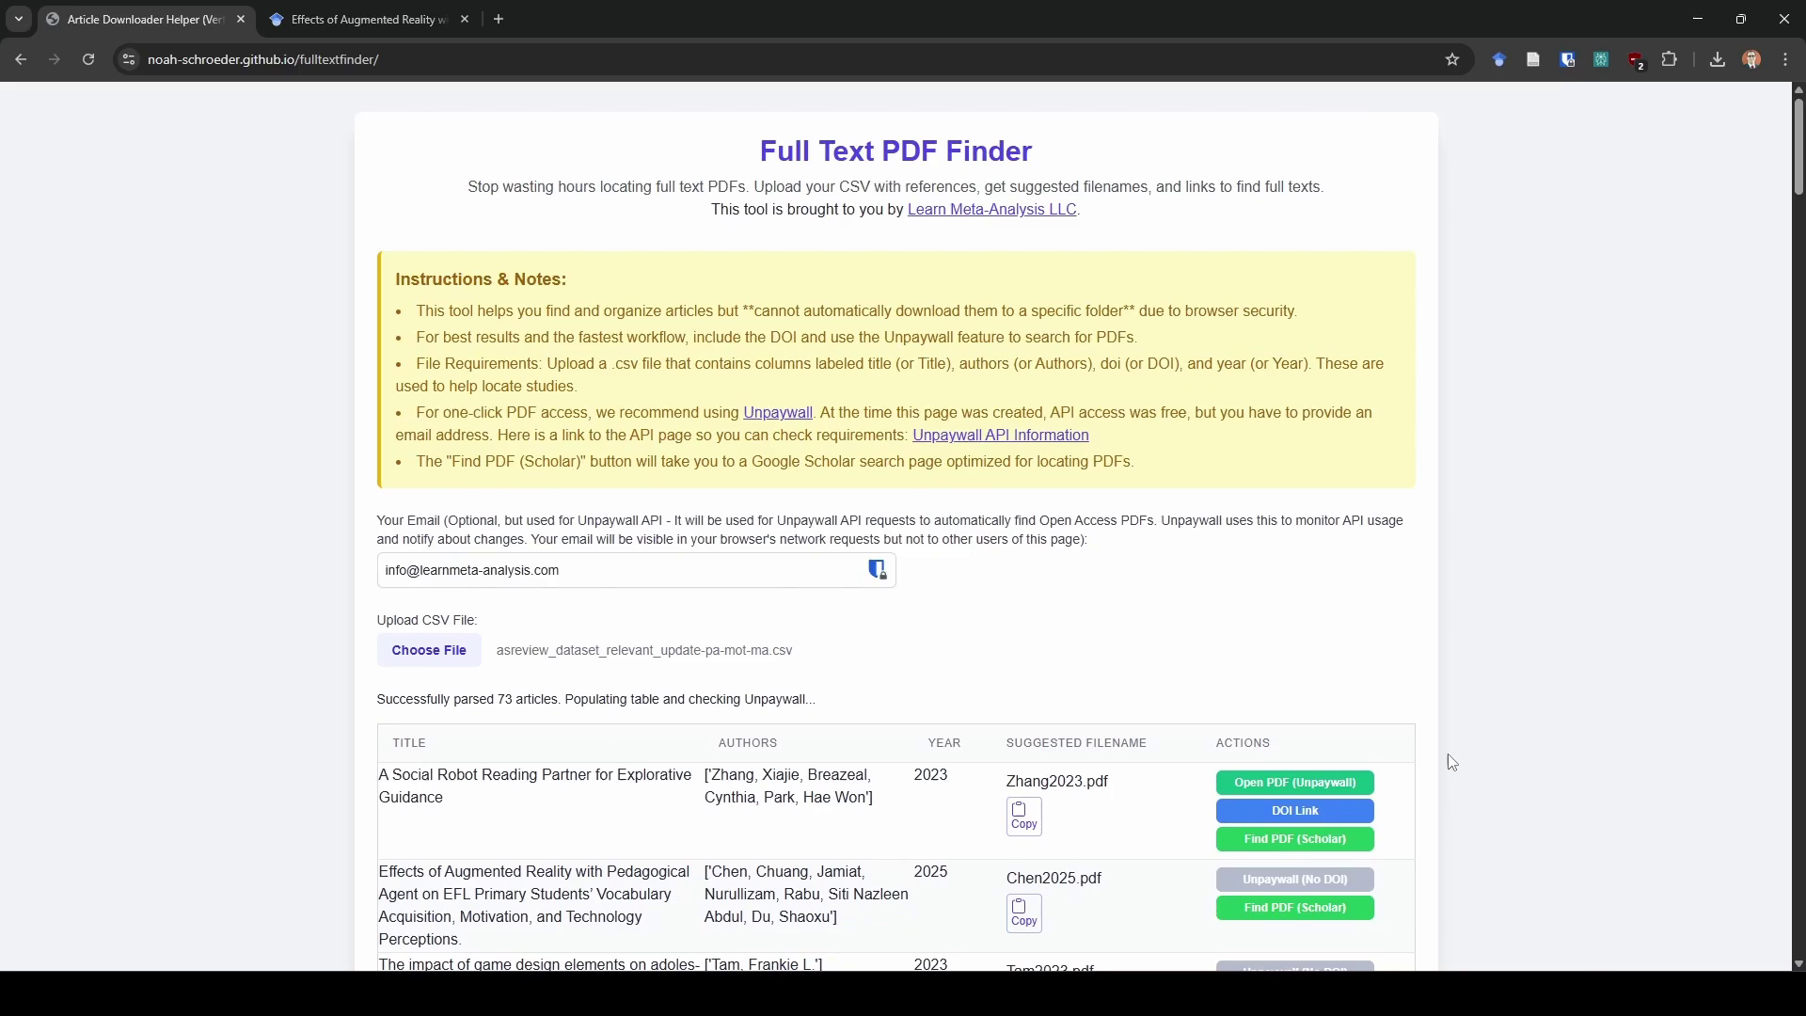
From the Scholar tab, open Settings > Library links, where Open WorldCat - Library Search is enabled
left_click(333, 17)
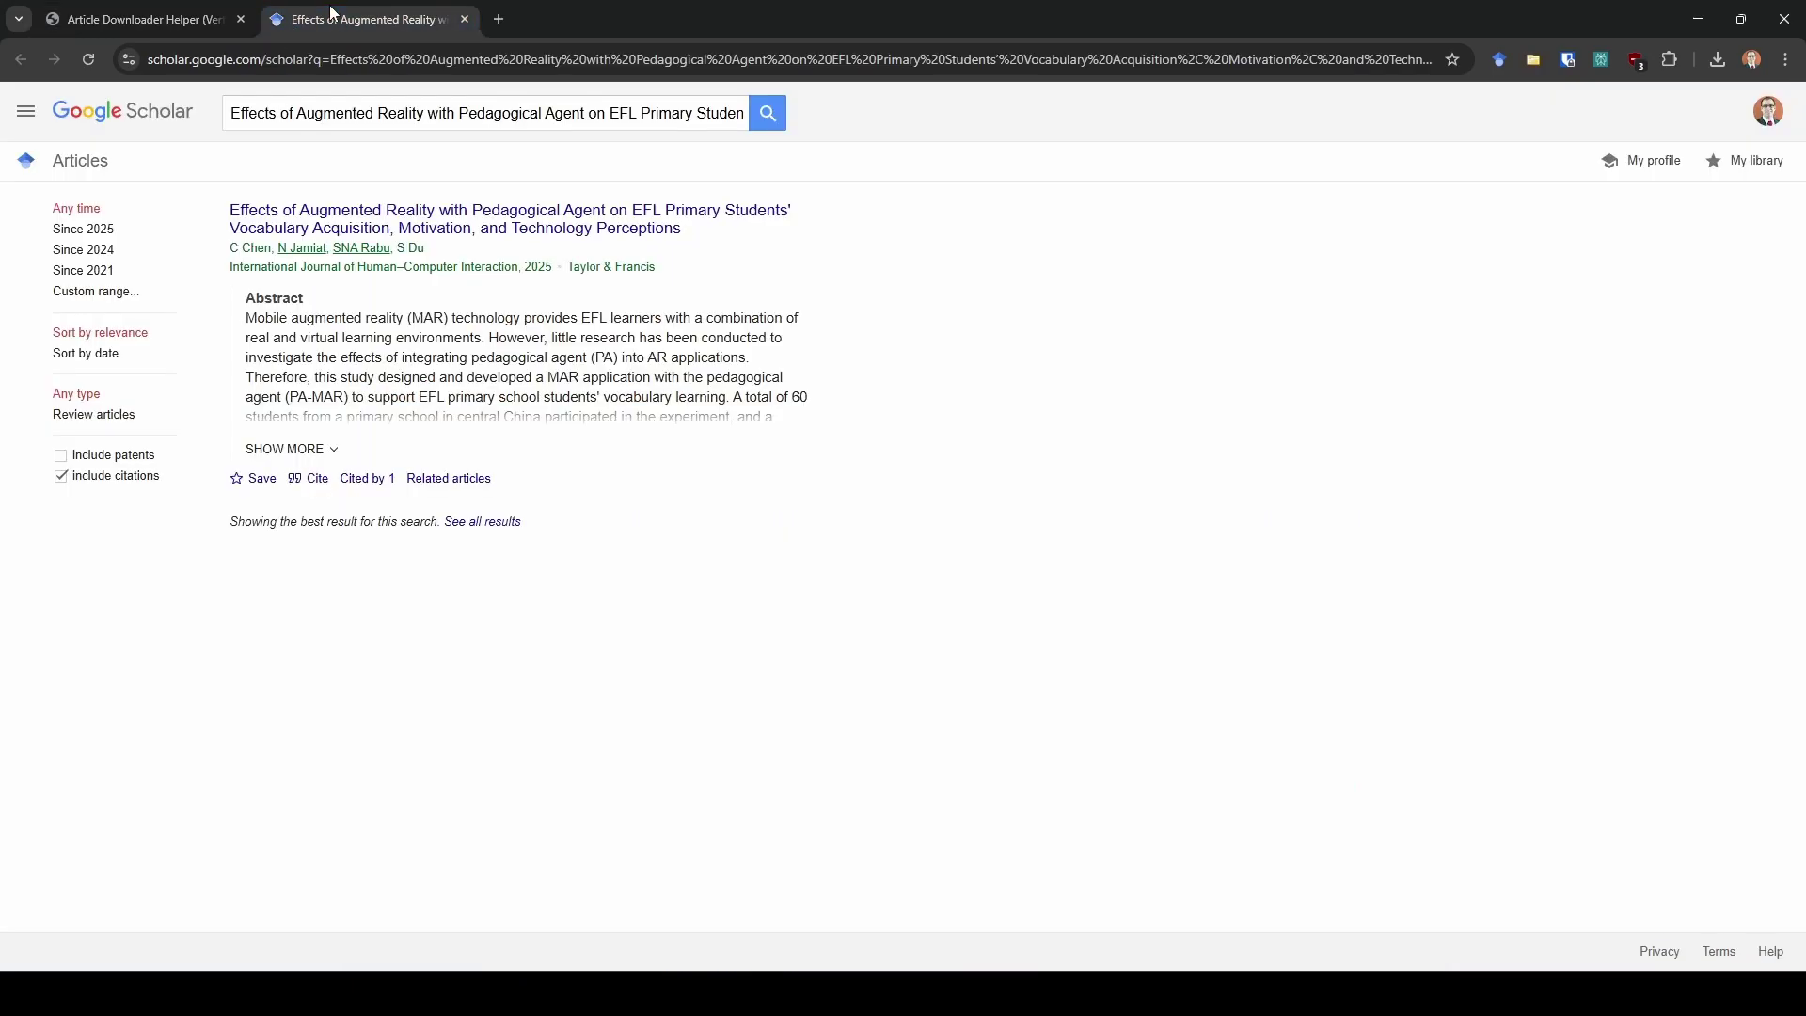
left_click(26, 112)
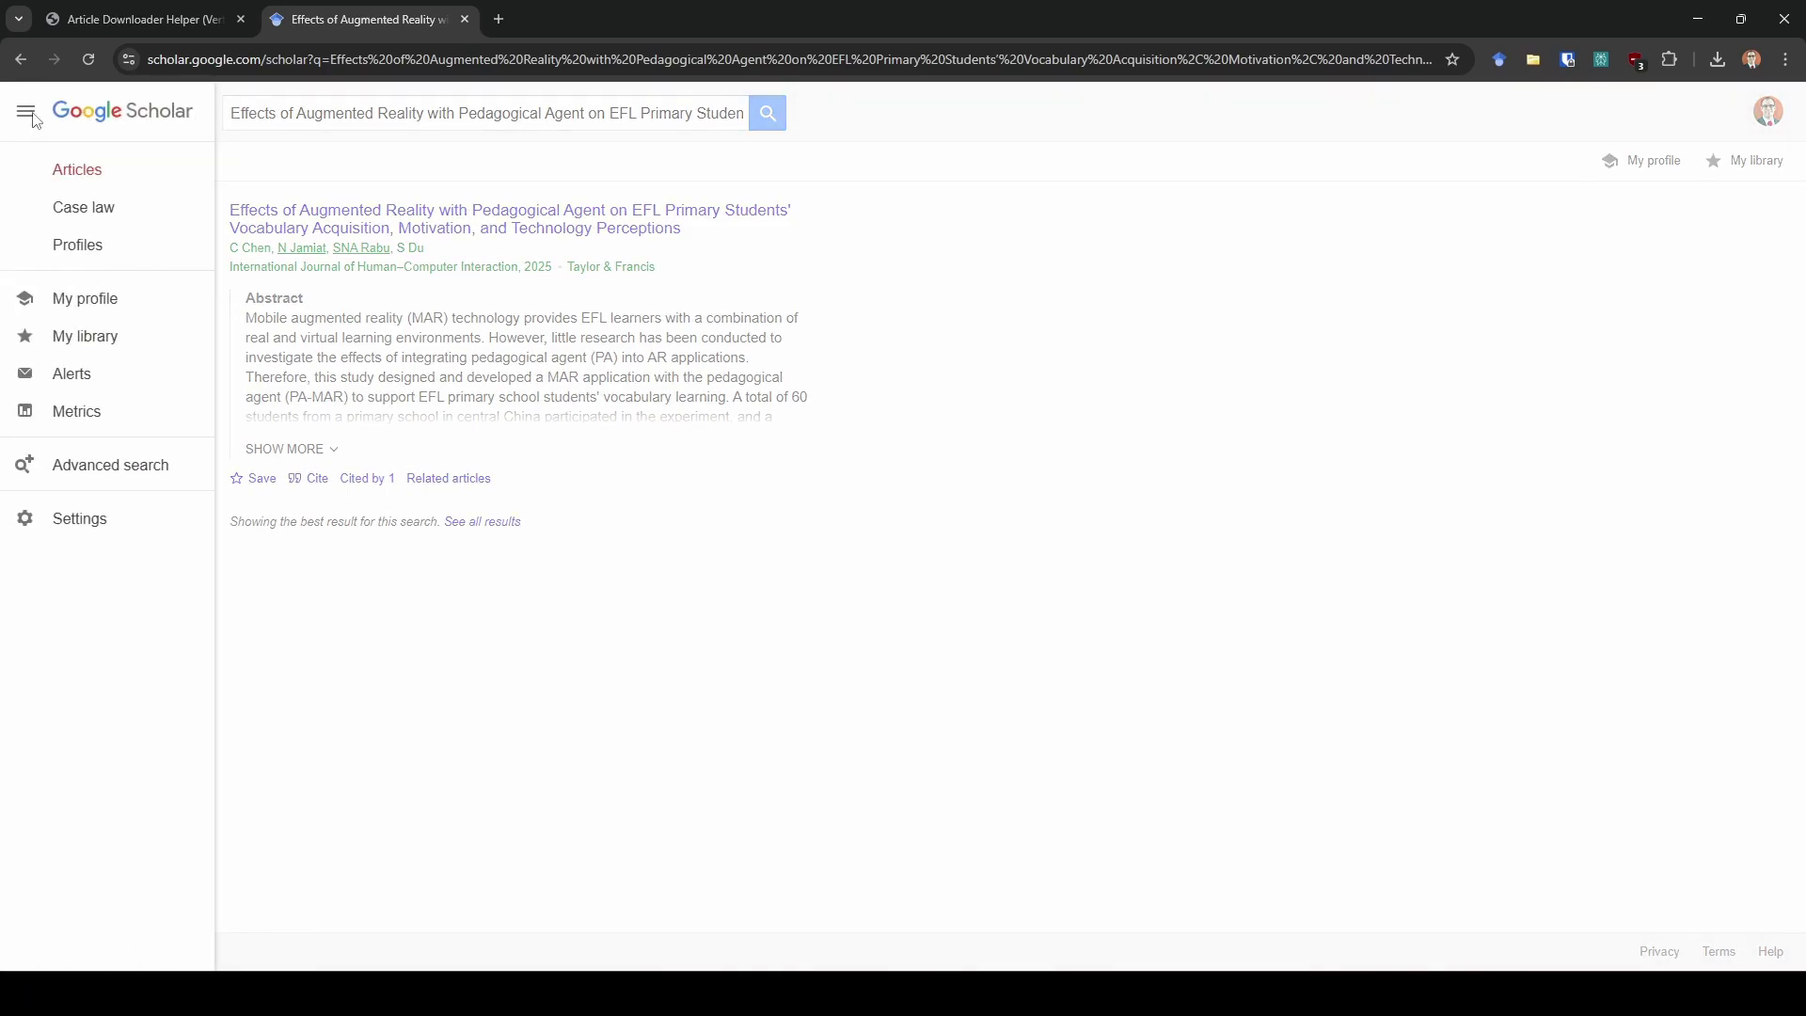
left_click(66, 523)
left_click(84, 250)
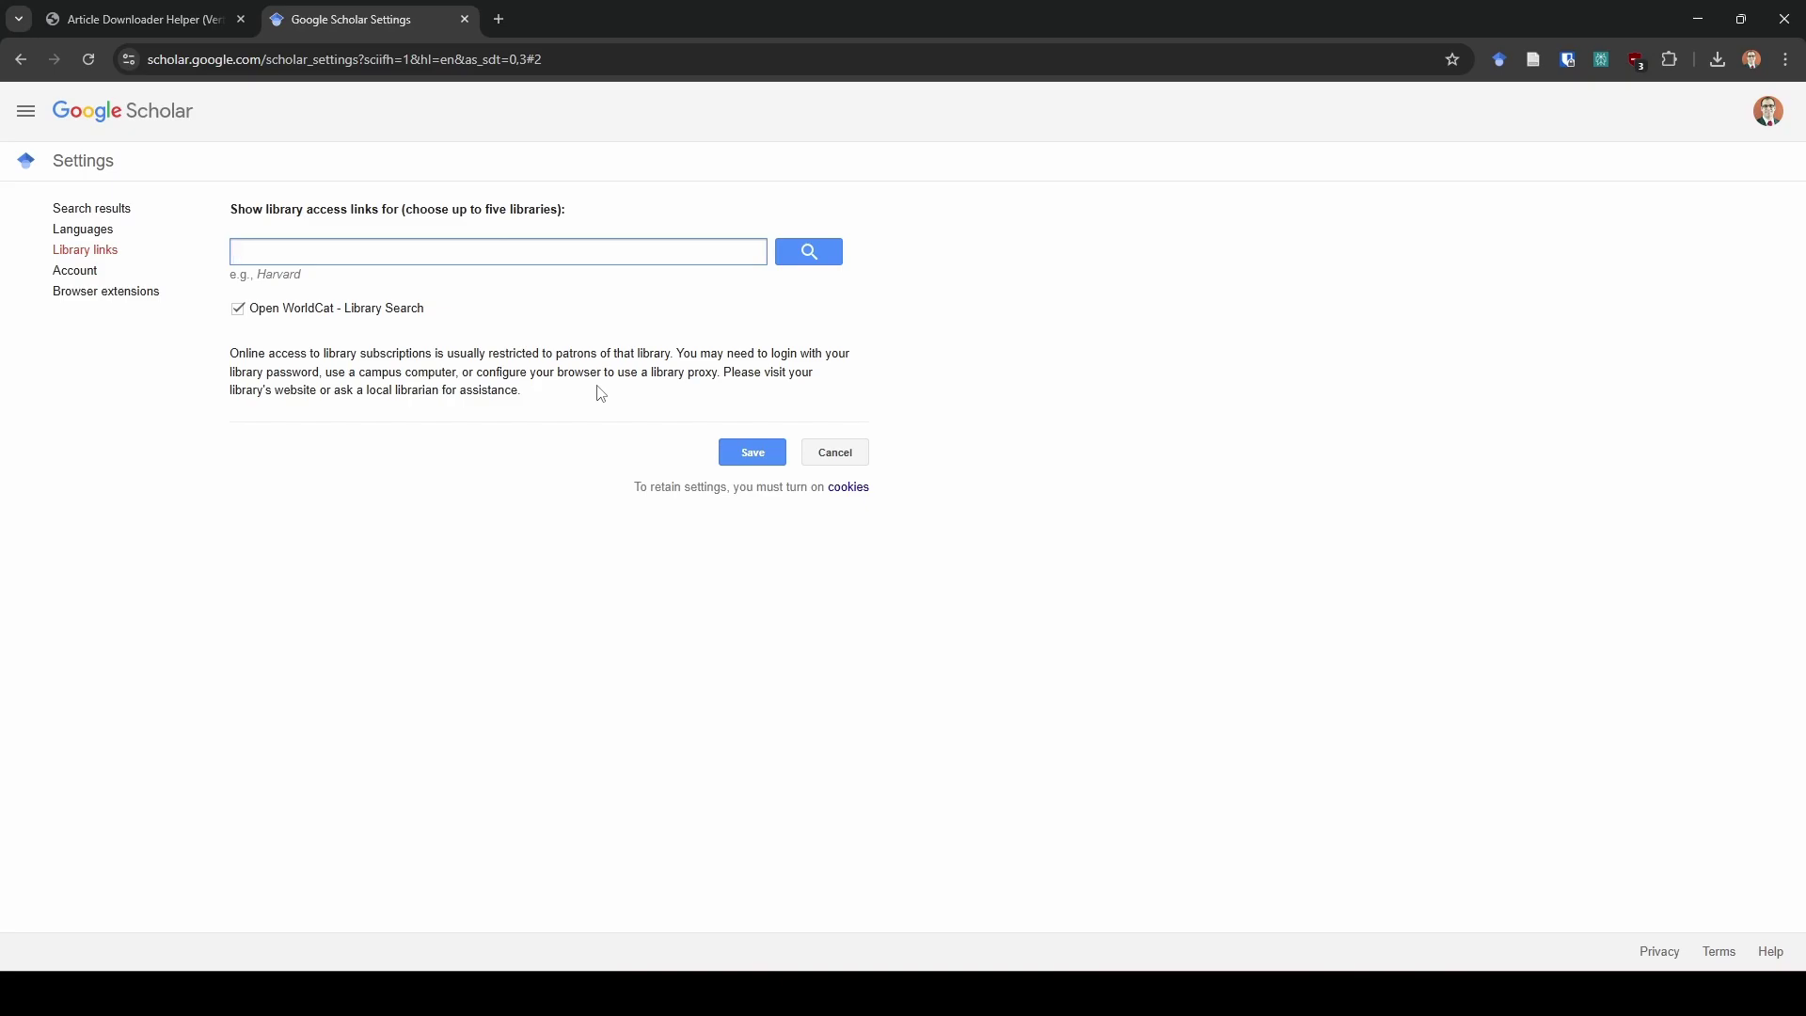
Close the Scholar Settings tab, run Find PDF (Scholar) for Chen2025, then close that Scholar tab
left_click(351, 242)
left_click(465, 19)
scroll(1644, 626, "down", 4)
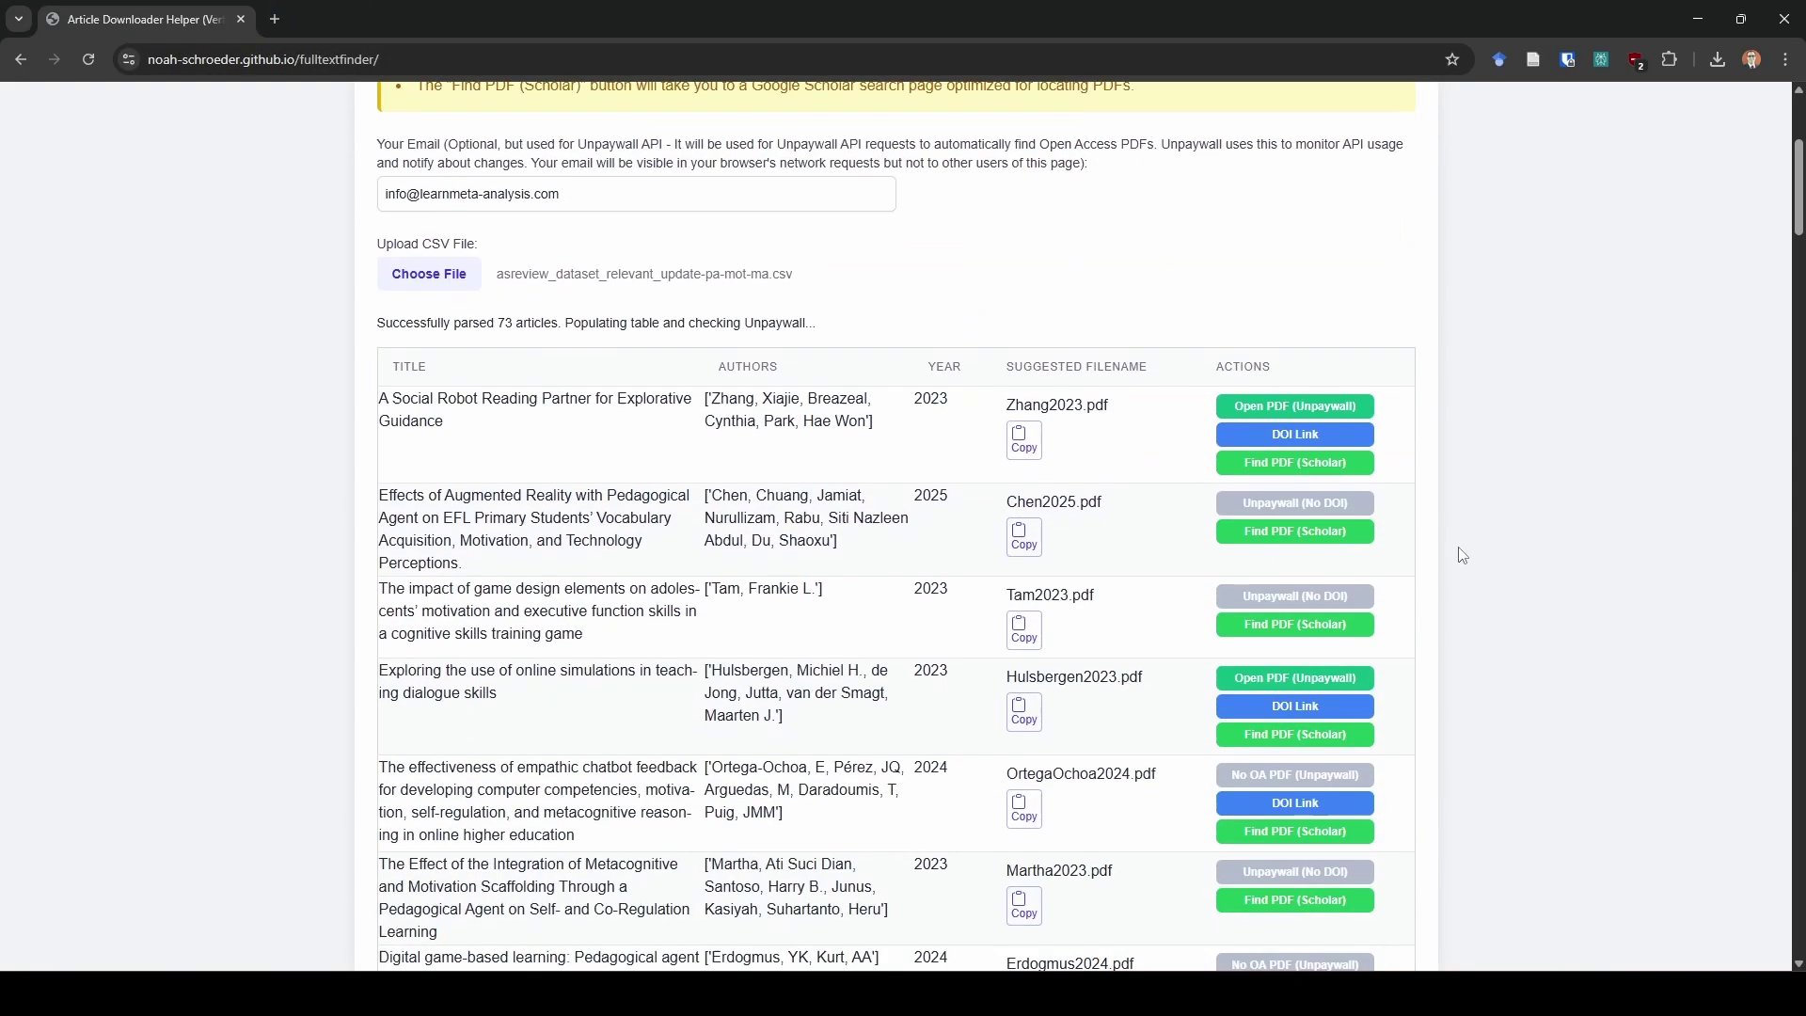
left_click(1366, 529)
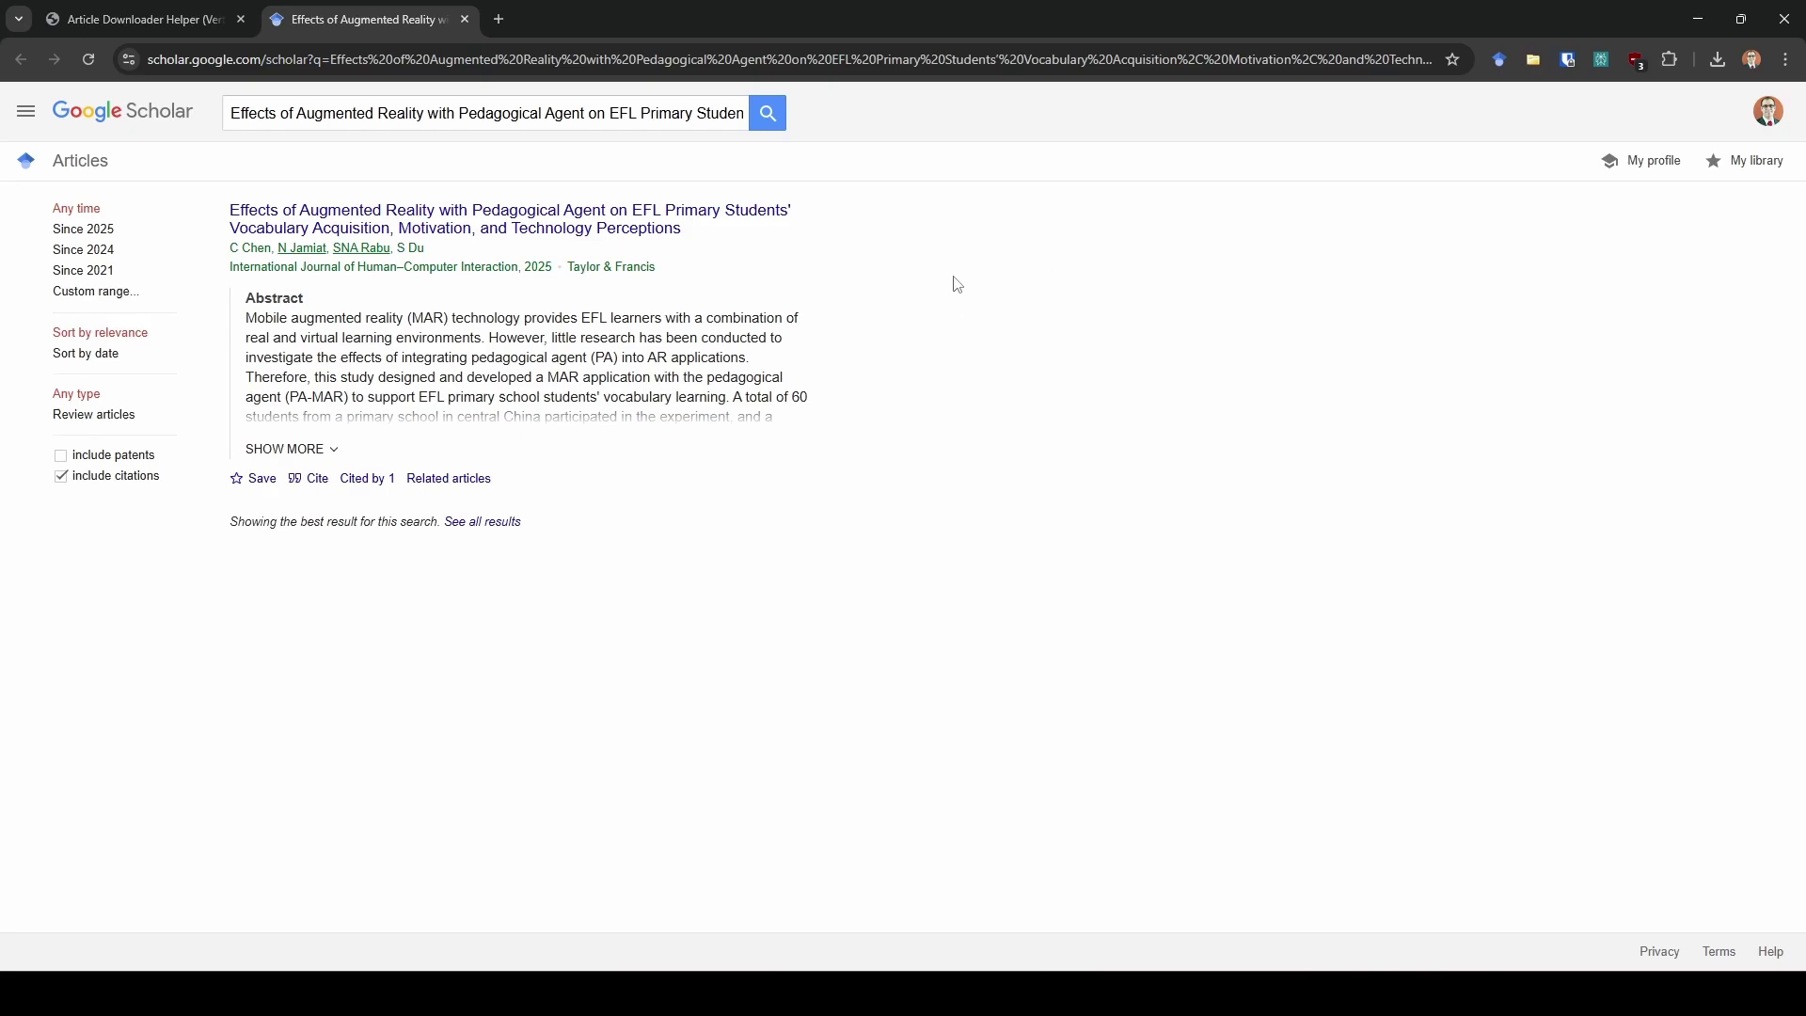
left_click(465, 18)
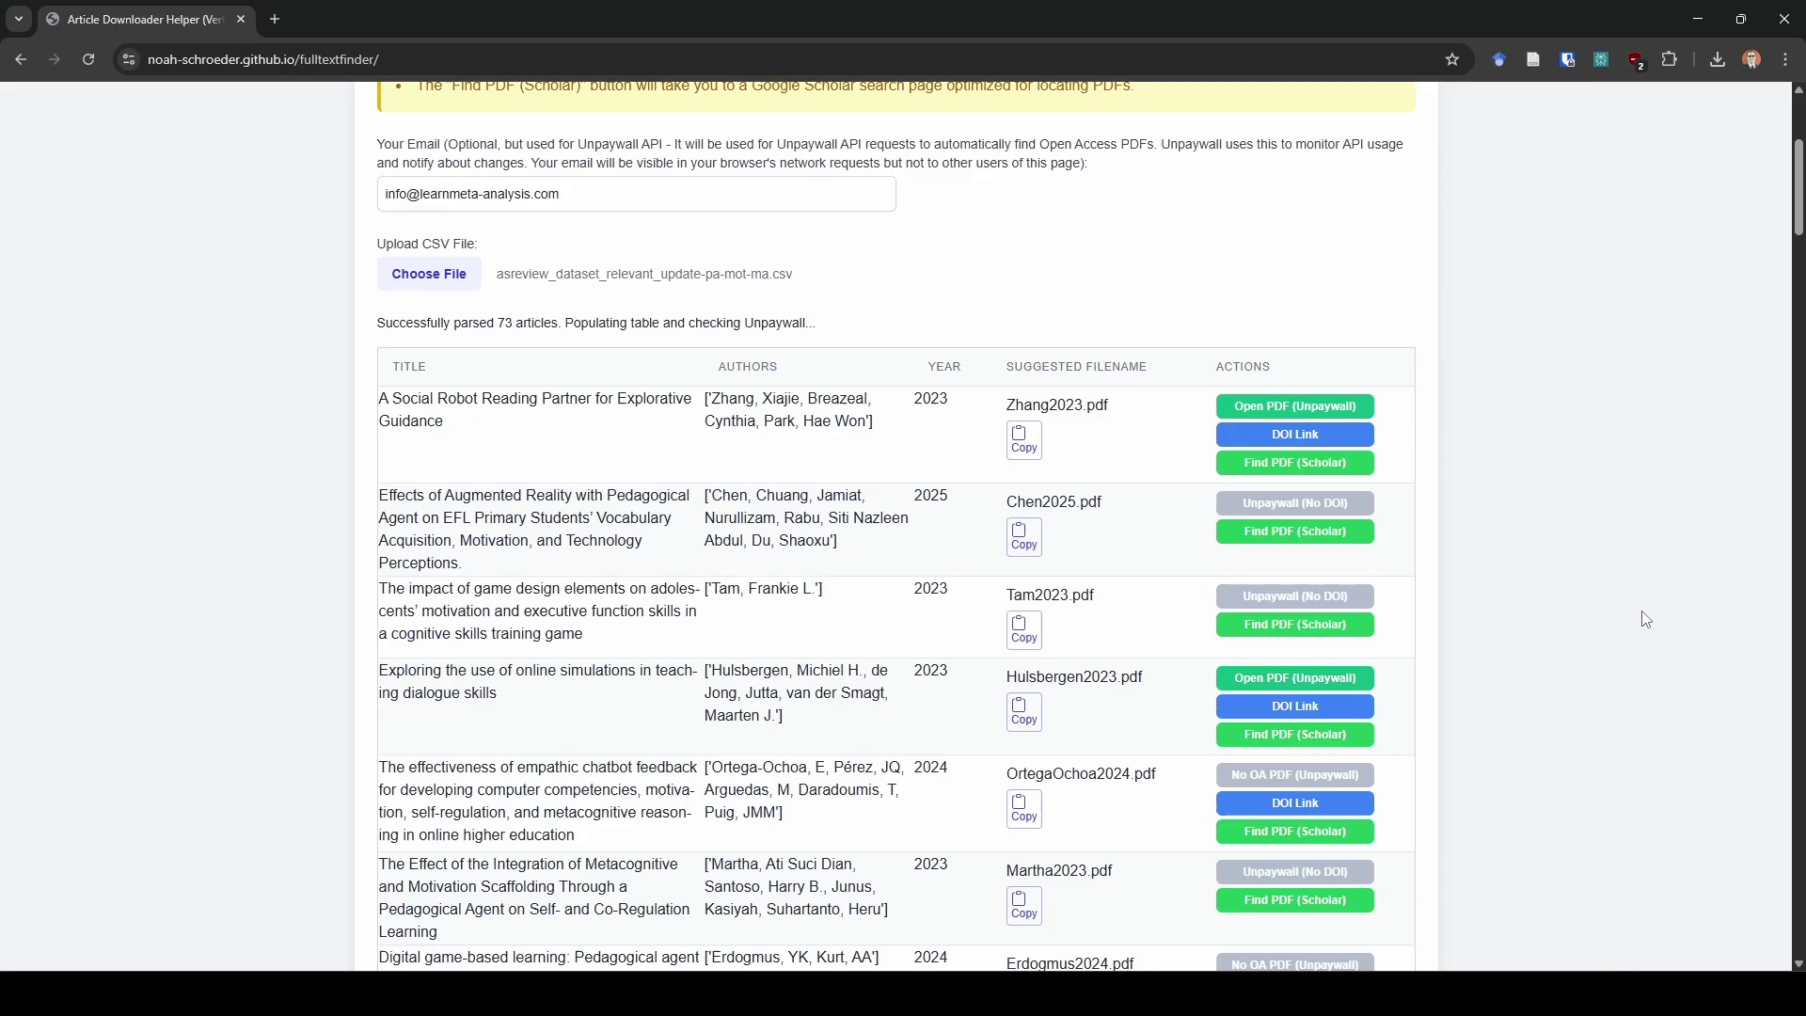
scroll(1646, 619, "up", 4)
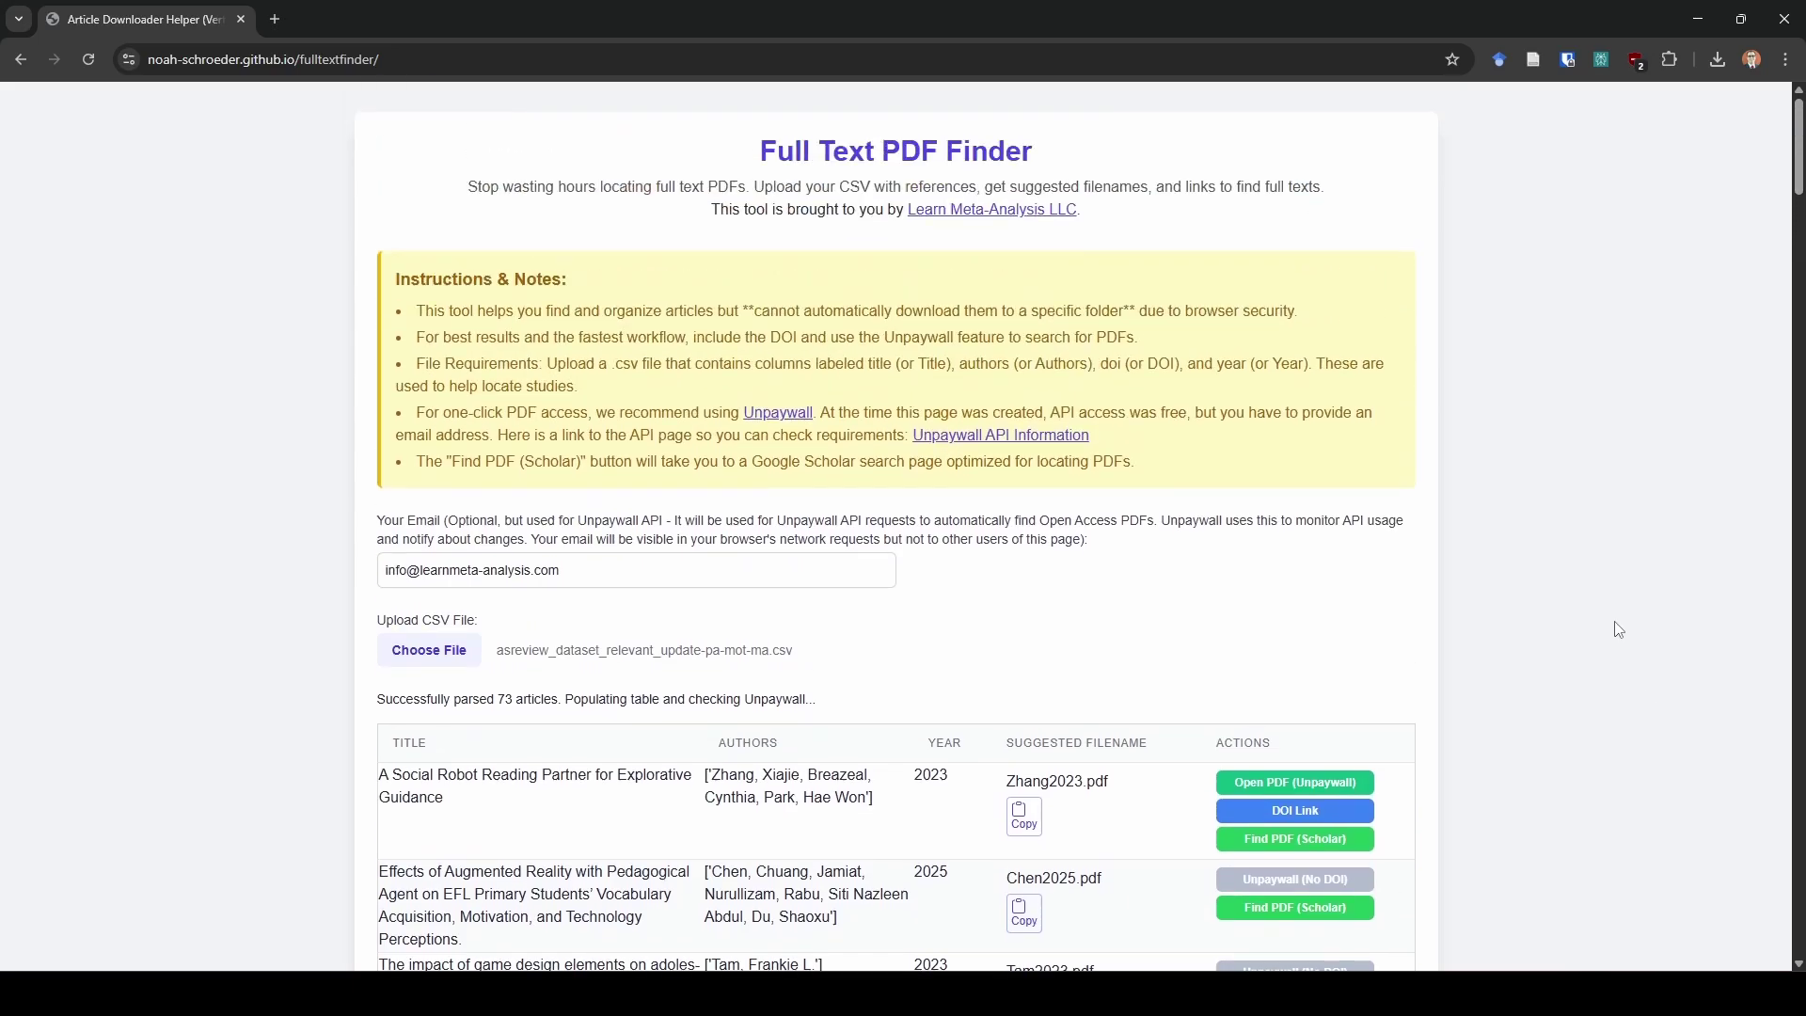